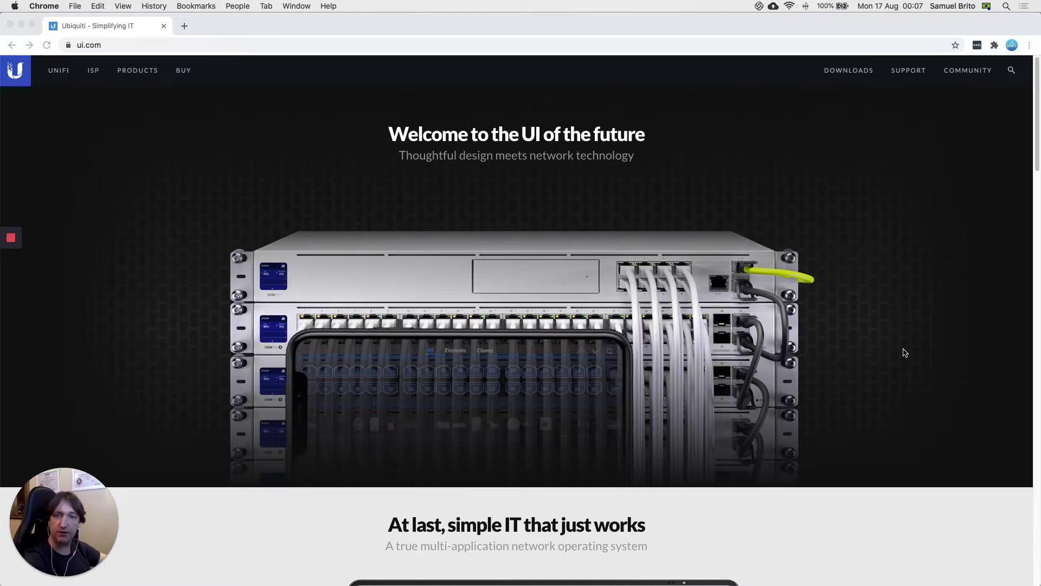
Step: Bring the USW-L3-1-Topologia diagram in Preview in front of the browser
{"action": "mouse_move", "coordinate": [693, 570]}
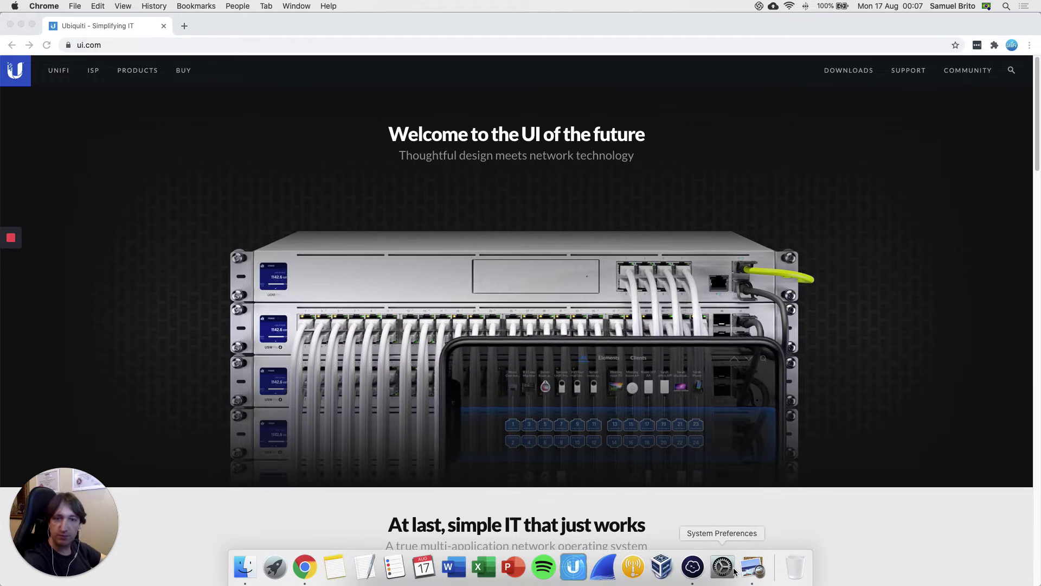
{"action": "left_click", "coordinate": [751, 568]}
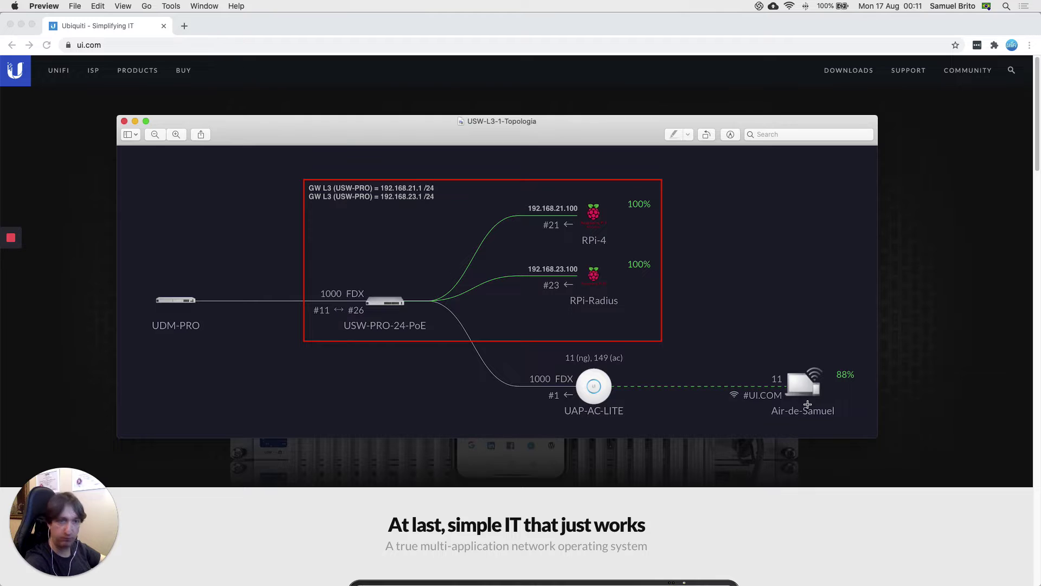
Step: Check the Mac's detailed Wi-Fi connection info (IP and router), then close it
{"action": "left_click", "coordinate": [789, 6], "text": "alt"}
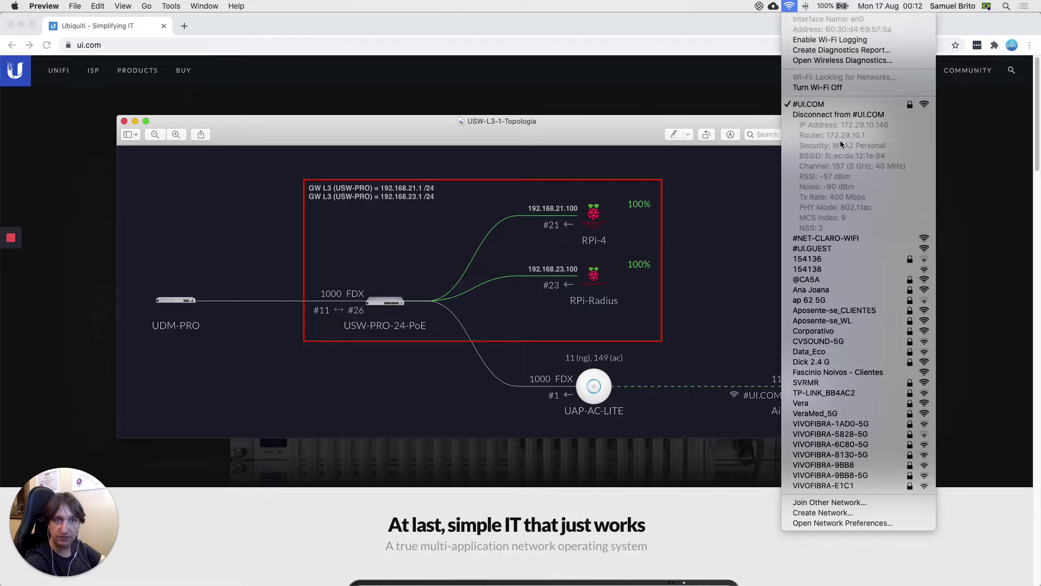
{"action": "left_click", "coordinate": [727, 191]}
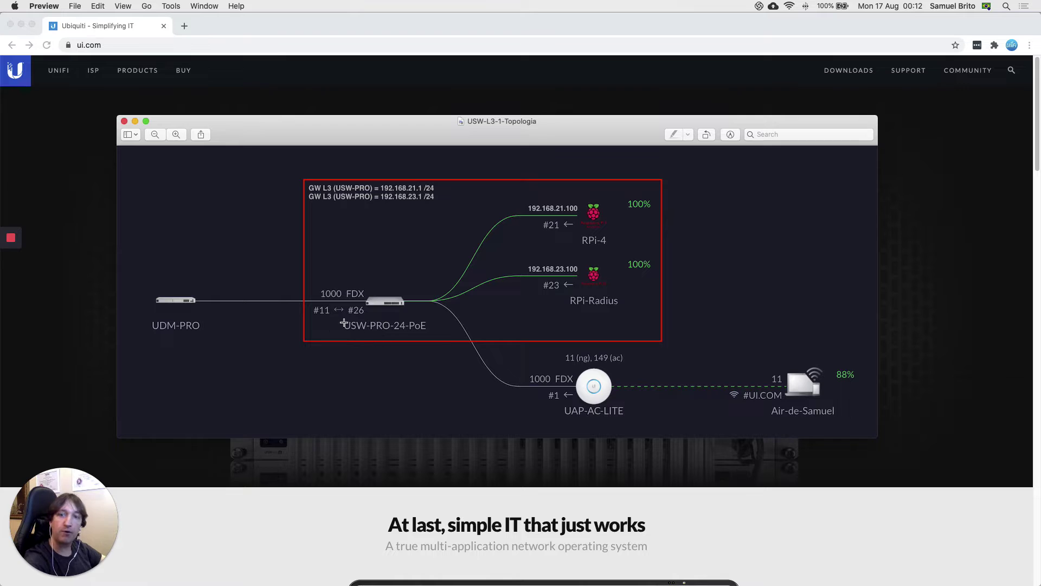
Step: In a new Chrome tab, load the UDM-PRO gateway page at 172.29.10.1
{"action": "left_click", "coordinate": [97, 305]}
{"action": "left_click", "coordinate": [185, 26]}
{"action": "left_click", "coordinate": [209, 48]}
{"action": "type", "text": "172."}
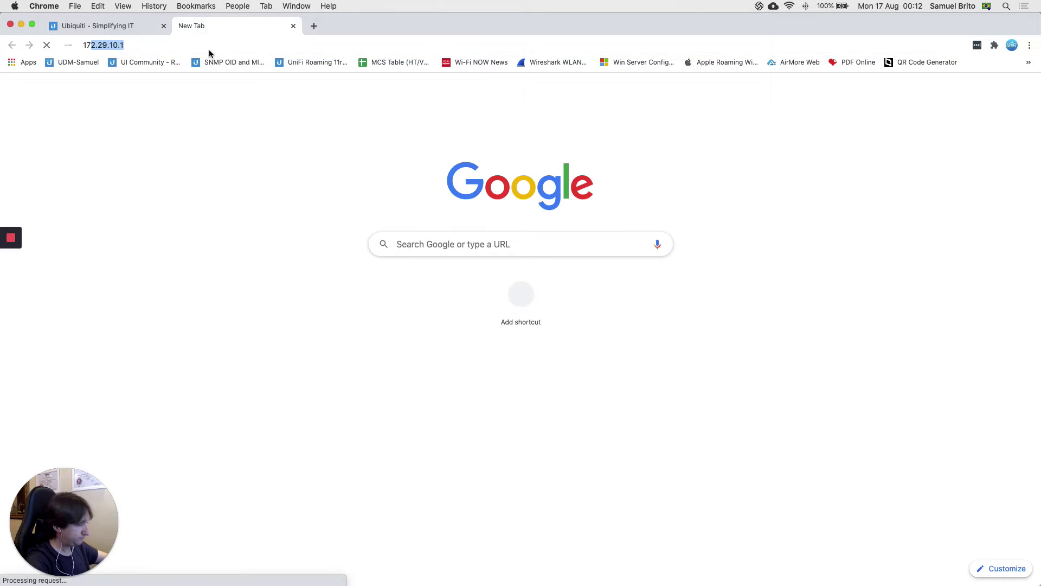
{"action": "type", "text": "29"}
{"action": "key", "text": "Return"}
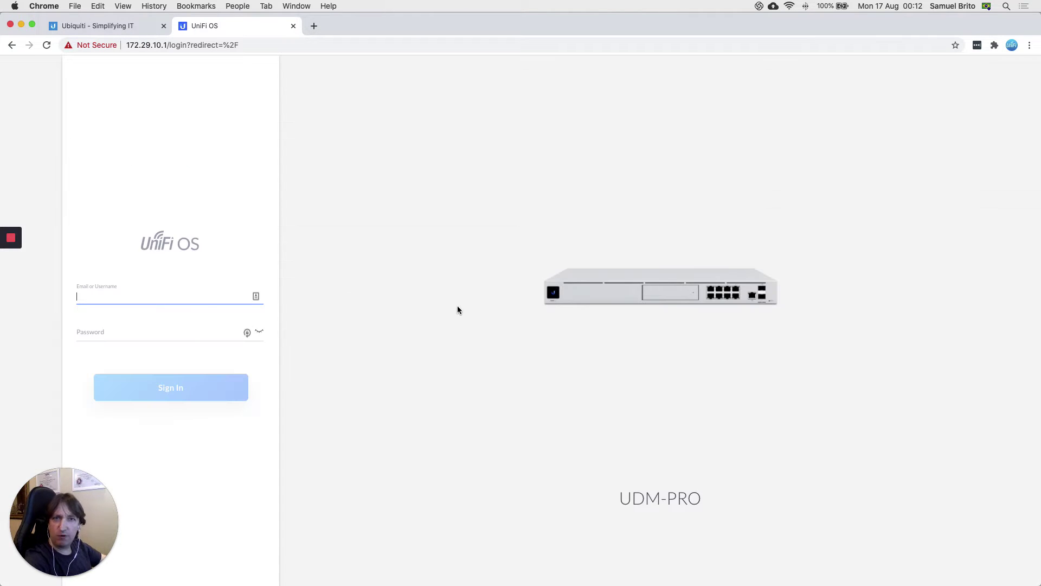
Step: Sign in to UniFi OS with the account username and password
{"action": "left_click", "coordinate": [164, 291]}
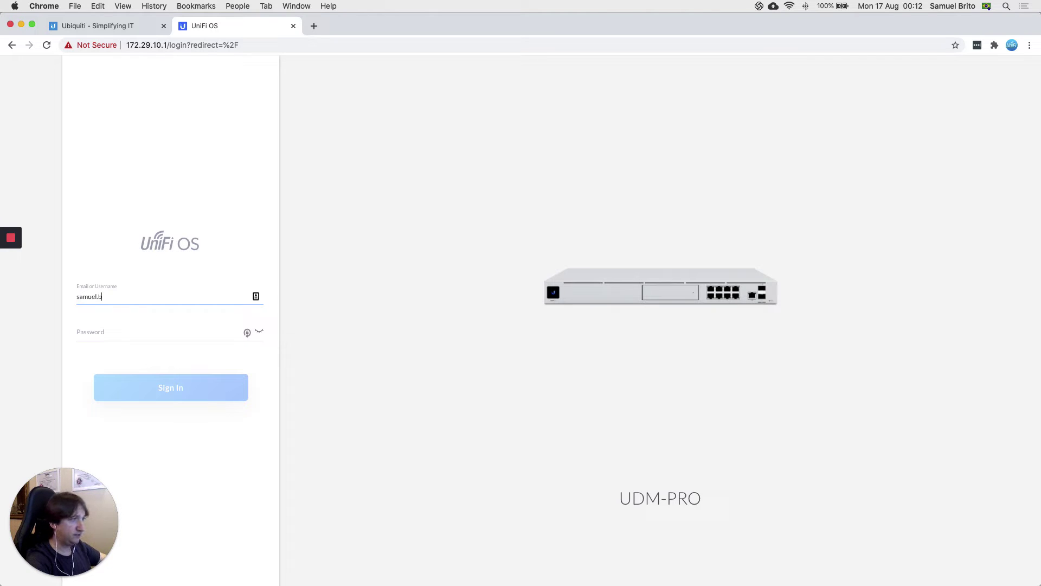
{"action": "key", "text": "Tab"}
{"action": "type", "text": "•"}
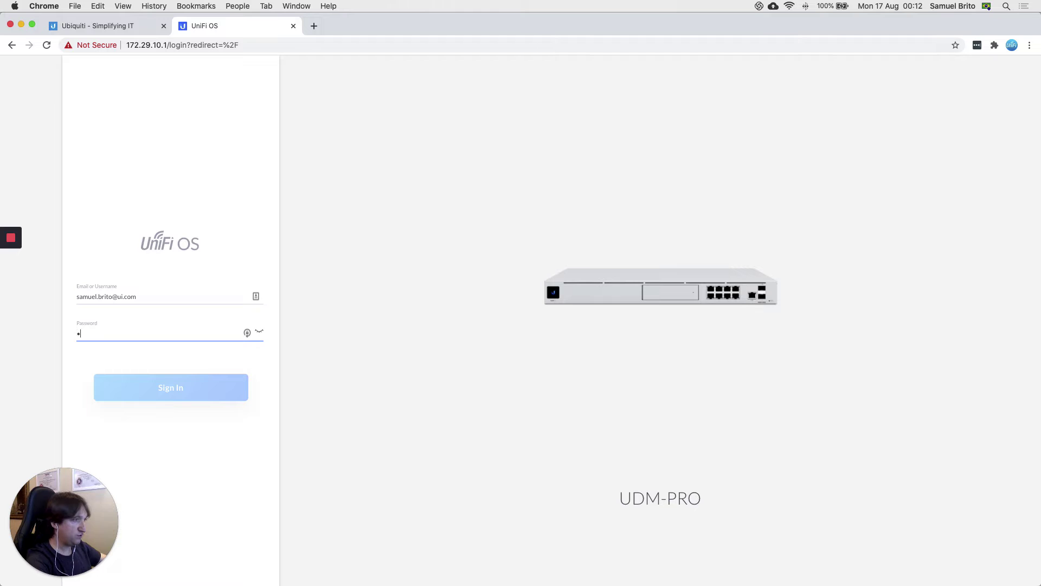
{"action": "key", "text": "Return"}
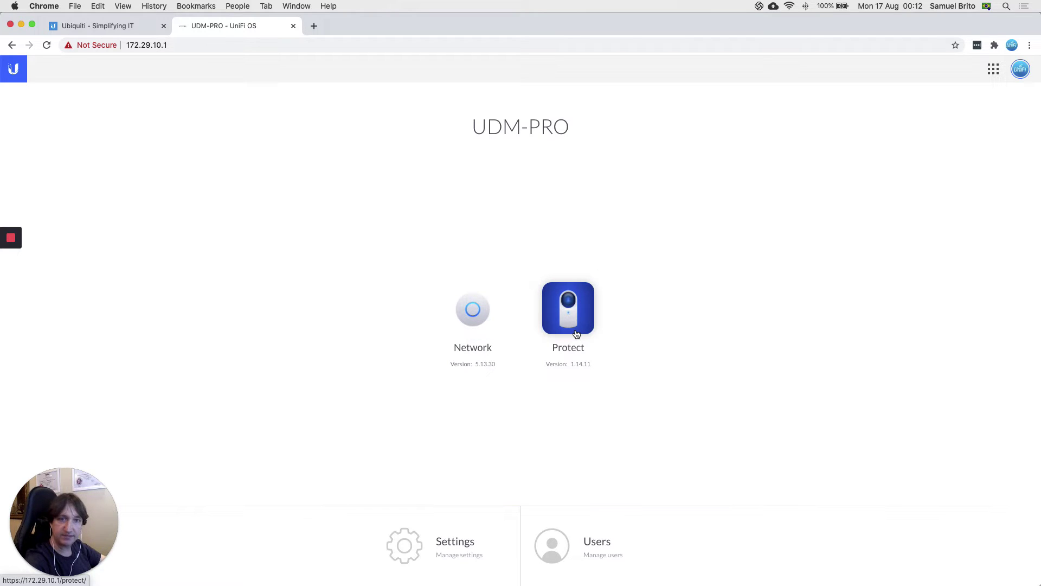
Step: Launch the Network application from the UDM-PRO console
{"action": "left_click", "coordinate": [477, 324]}
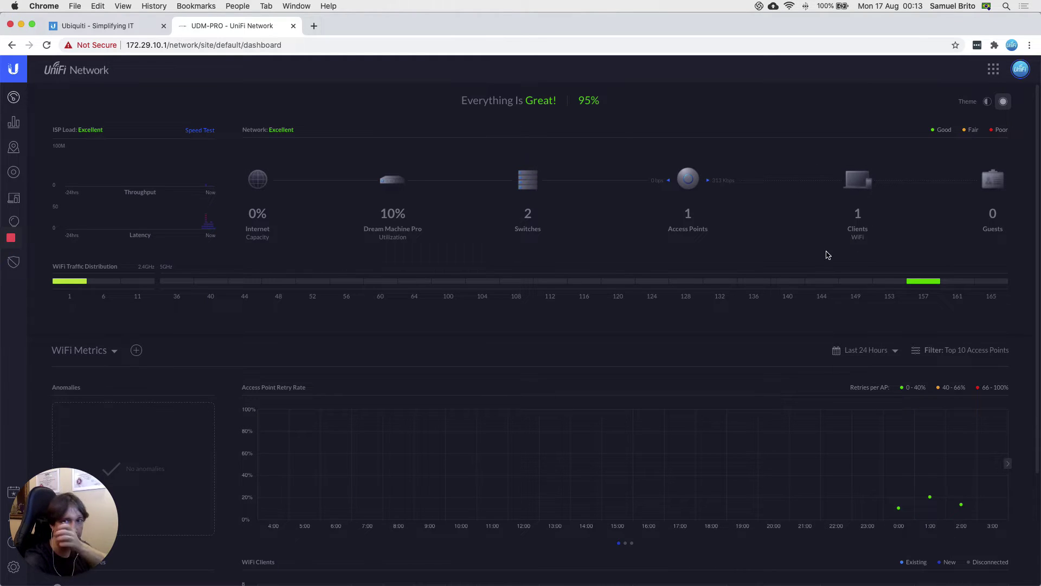
Step: Review the UDM-PRO's ports in Devices, then open the USW-PRO-24-PoE switch details
{"action": "left_click", "coordinate": [13, 175]}
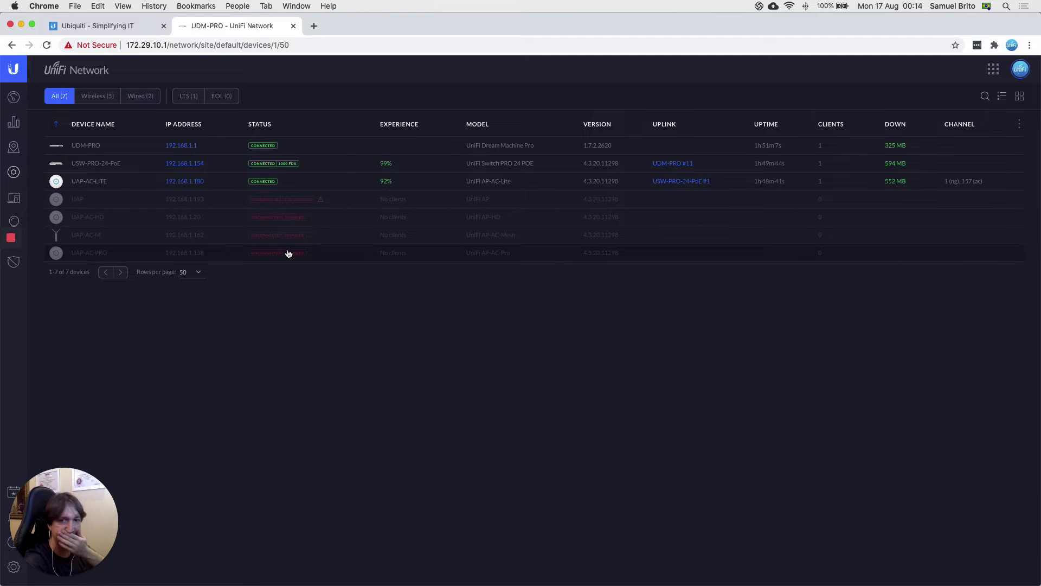
{"action": "left_click", "coordinate": [119, 150]}
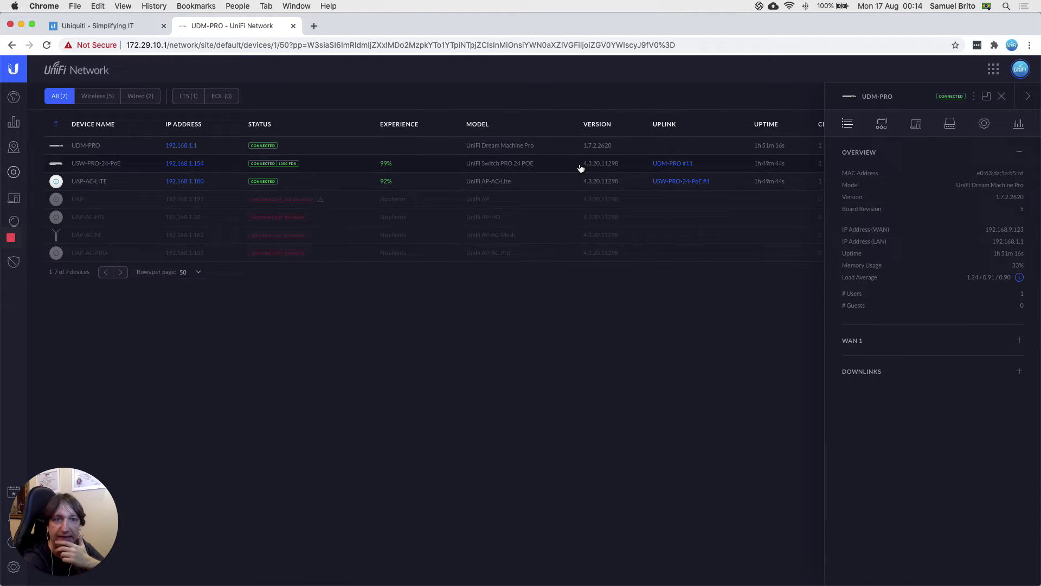
{"action": "left_click", "coordinate": [950, 125]}
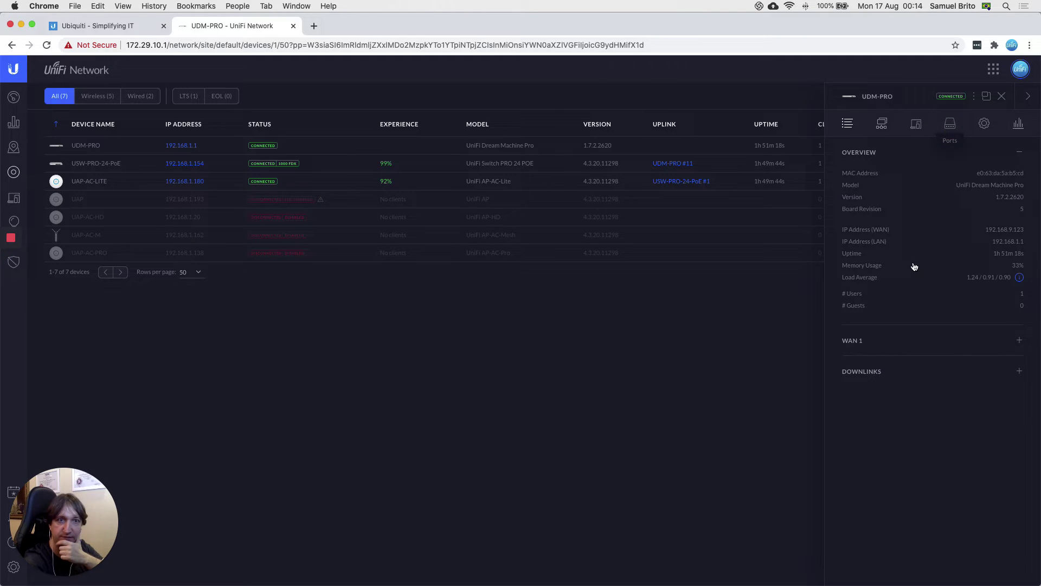
{"action": "mouse_move", "coordinate": [979, 181]}
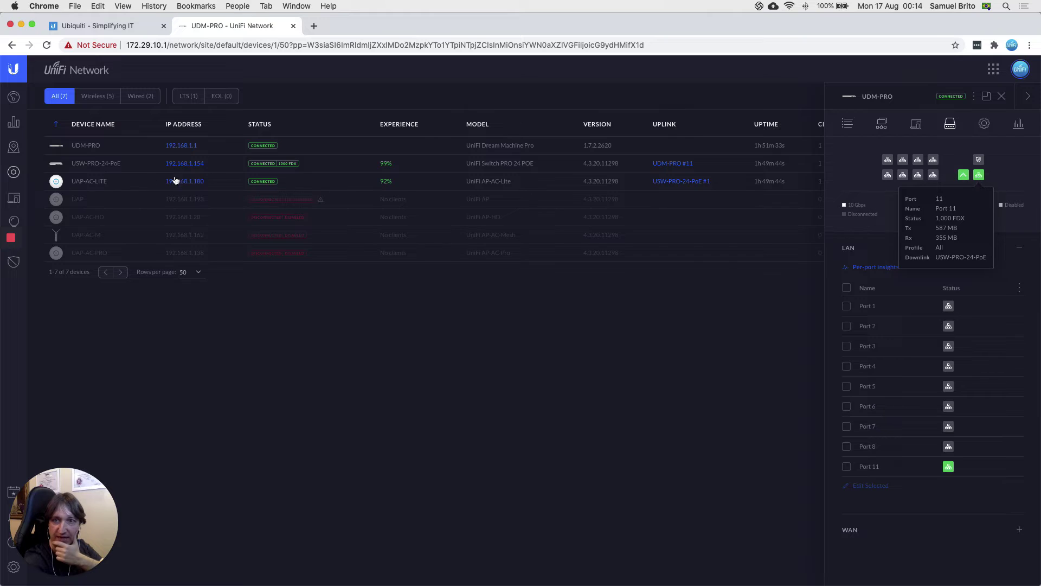
{"action": "left_click", "coordinate": [101, 176]}
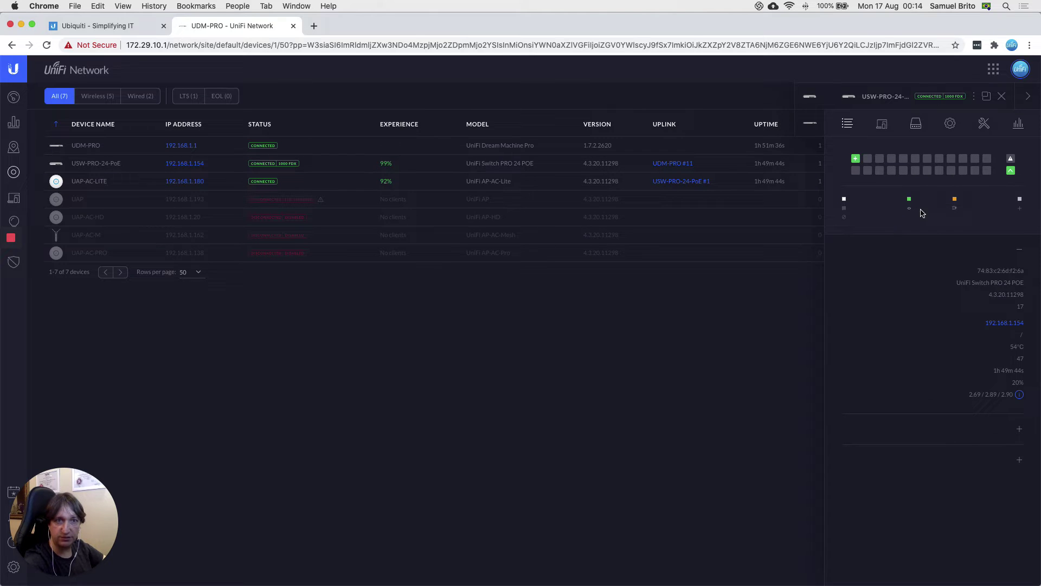
{"action": "mouse_move", "coordinate": [1009, 173]}
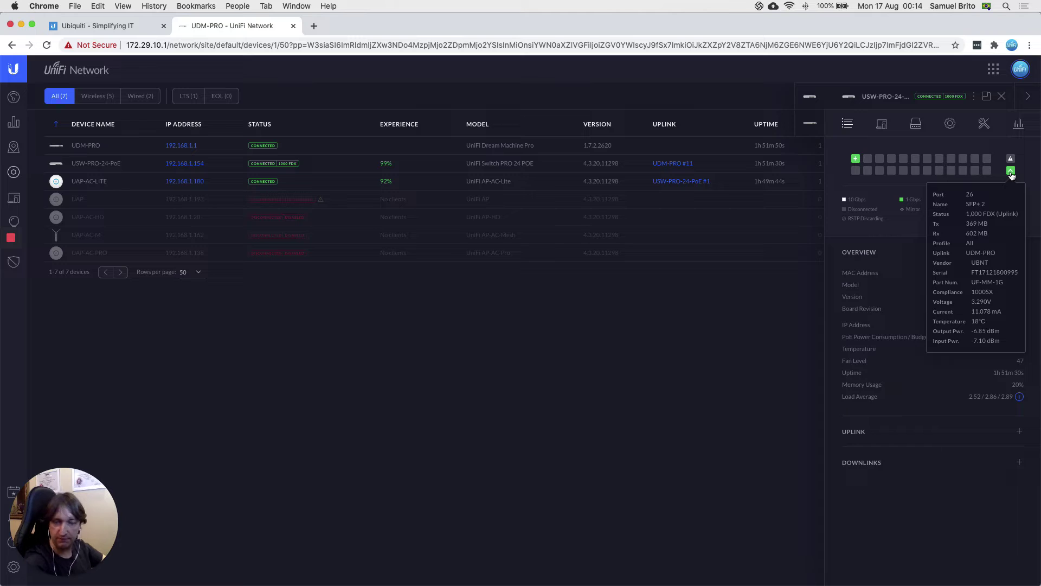
{"action": "mouse_move", "coordinate": [857, 159]}
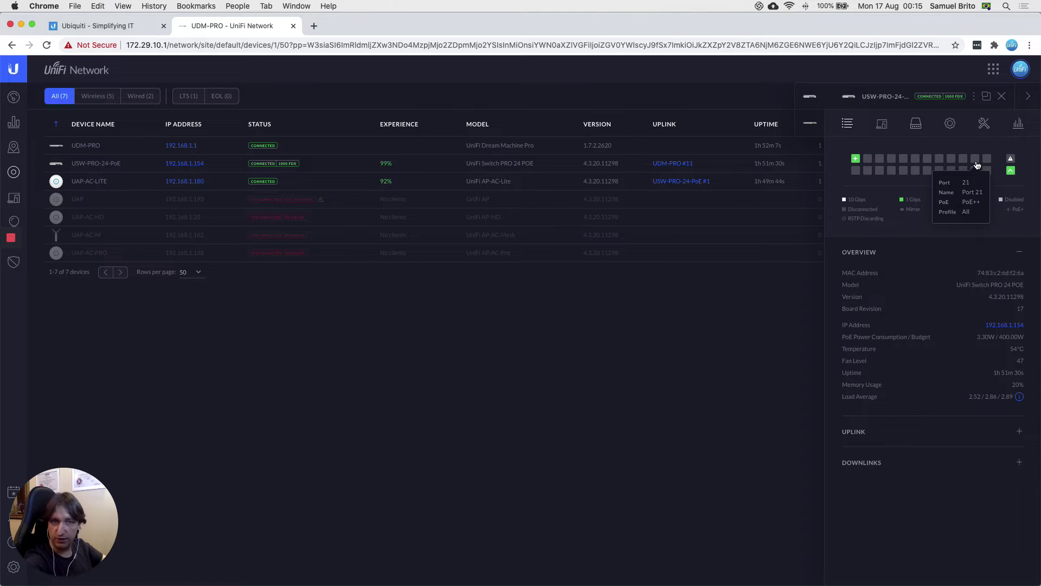
{"action": "left_click", "coordinate": [1002, 96]}
Step: Close the UDM-PRO details panel to see the full devices table with Clients, Down and Channel columns
{"action": "left_click", "coordinate": [1002, 96]}
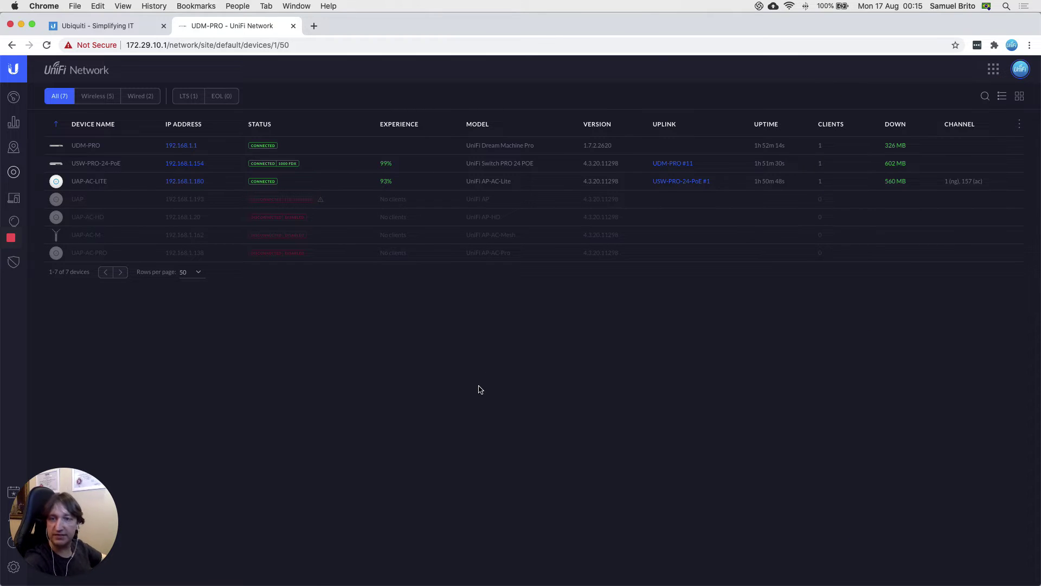
{"action": "left_click_drag", "start_coordinate": [113, 521], "coordinate": [125, 520]}
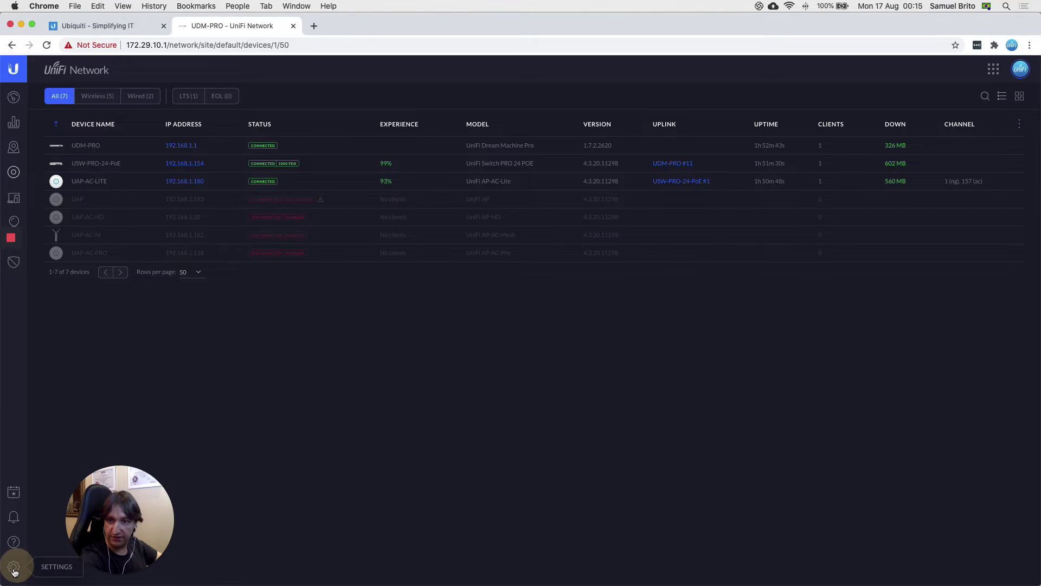
{"action": "left_click", "coordinate": [14, 570]}
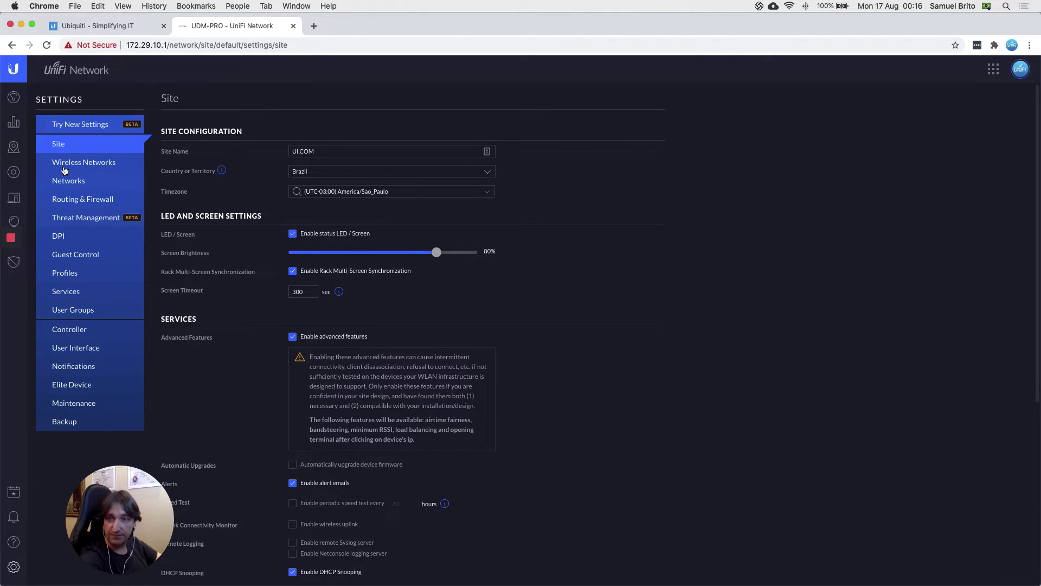
{"action": "left_click", "coordinate": [69, 186]}
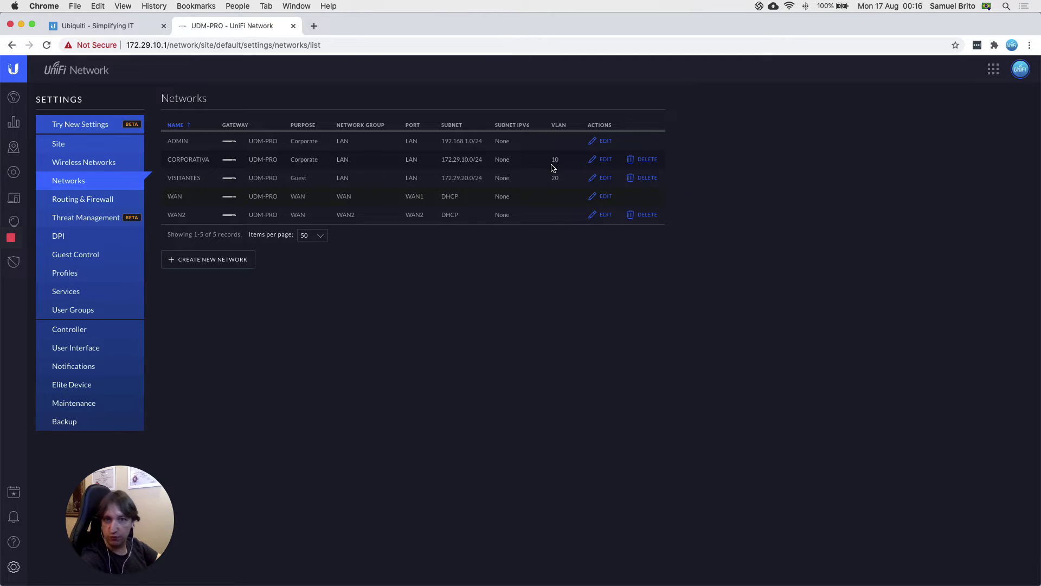
Step: Check the Mac's Wi-Fi network list, then bring the topology diagram back in front
{"action": "left_click", "coordinate": [789, 6]}
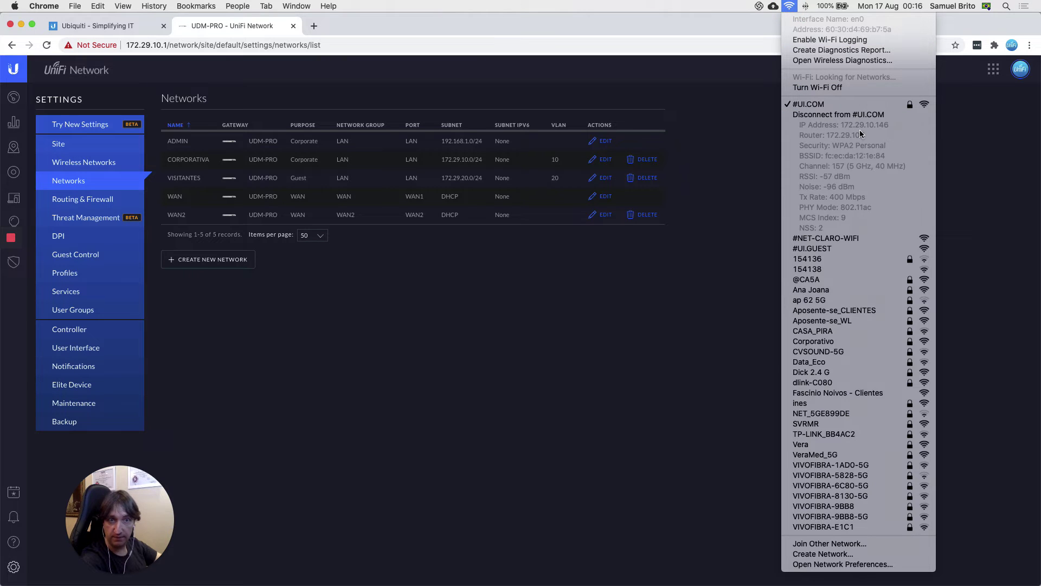
{"action": "left_click", "coordinate": [470, 280]}
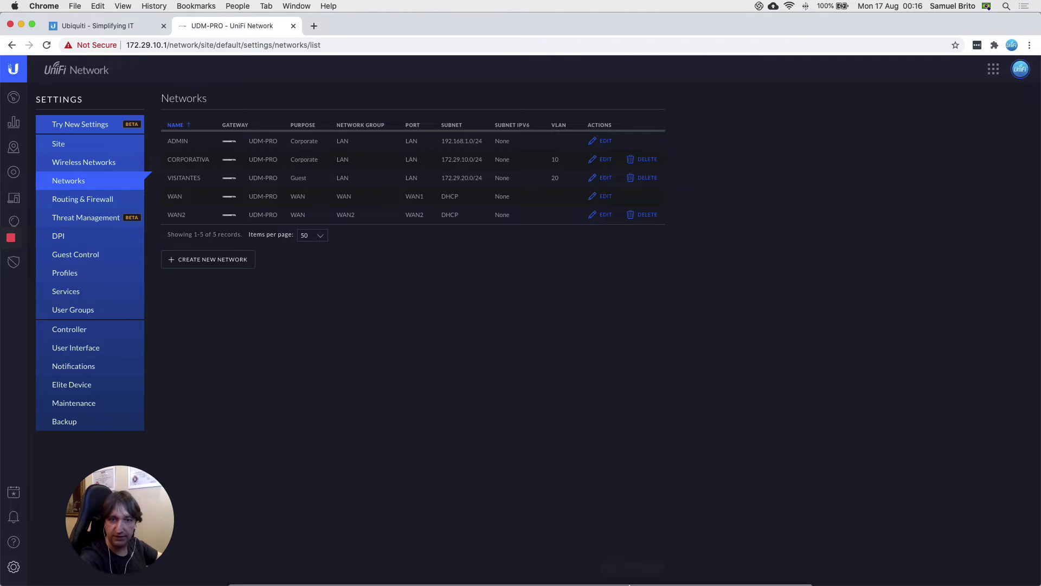
{"action": "mouse_move", "coordinate": [667, 575]}
{"action": "left_click", "coordinate": [751, 567]}
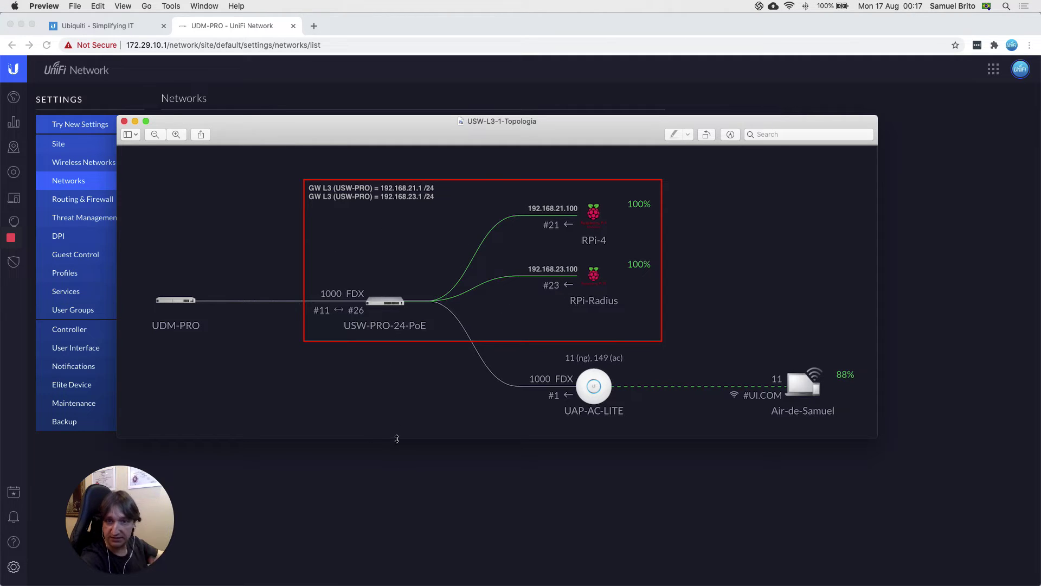
Step: Bring the Chrome window with the UniFi Networks list back in front of the diagram
{"action": "left_click", "coordinate": [399, 490]}
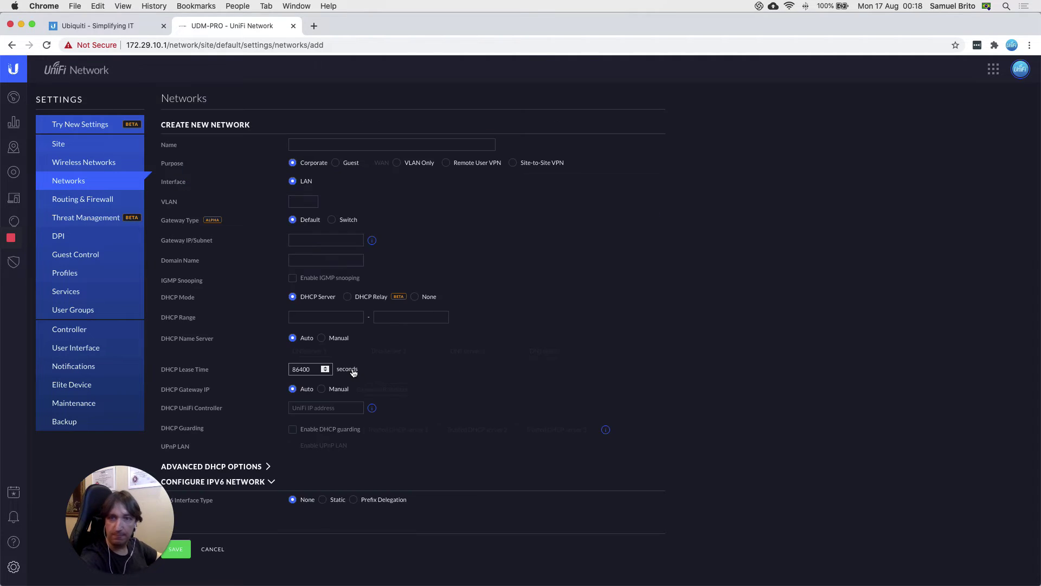
Step: Fill in a new network named SUBNET-21 with VLAN 21 and gateway 192.168.21.1/24
{"action": "left_click_drag", "start_coordinate": [119, 522], "coordinate": [496, 488]}
{"action": "left_click_drag", "start_coordinate": [584, 455], "coordinate": [949, 499]}
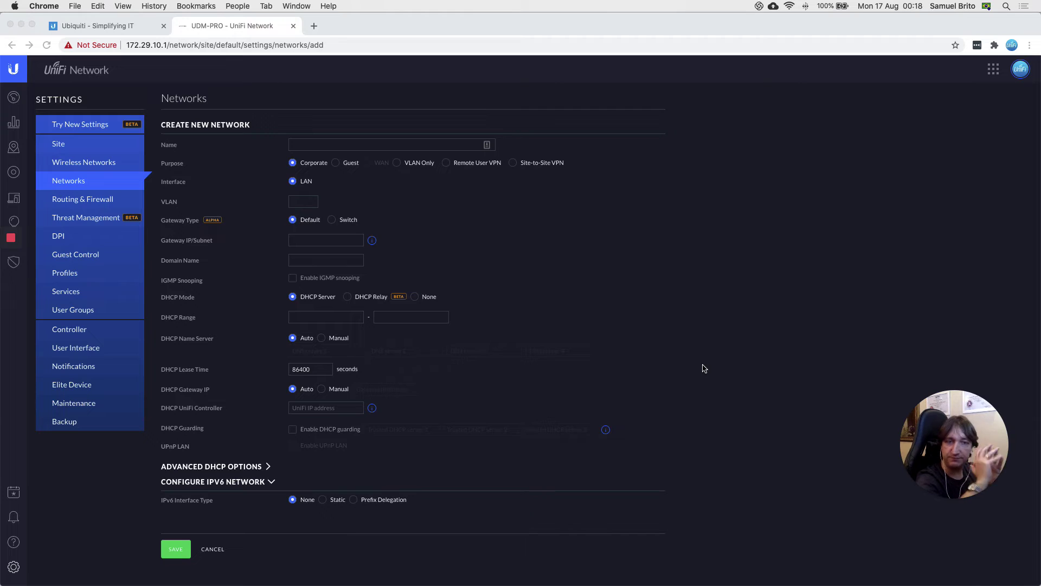
{"action": "left_click", "coordinate": [329, 146]}
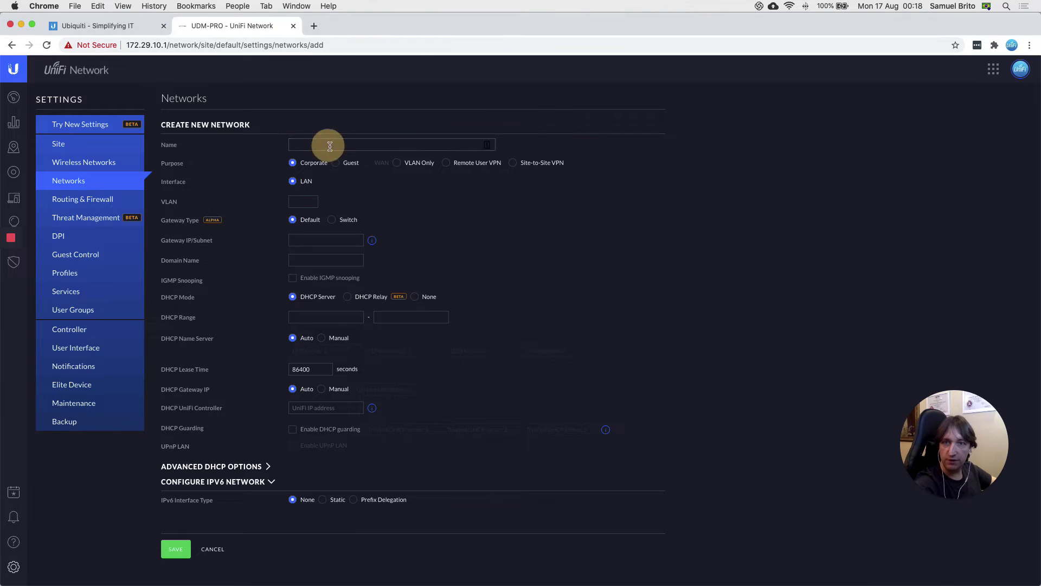
{"action": "type", "text": "SUBNET-21"}
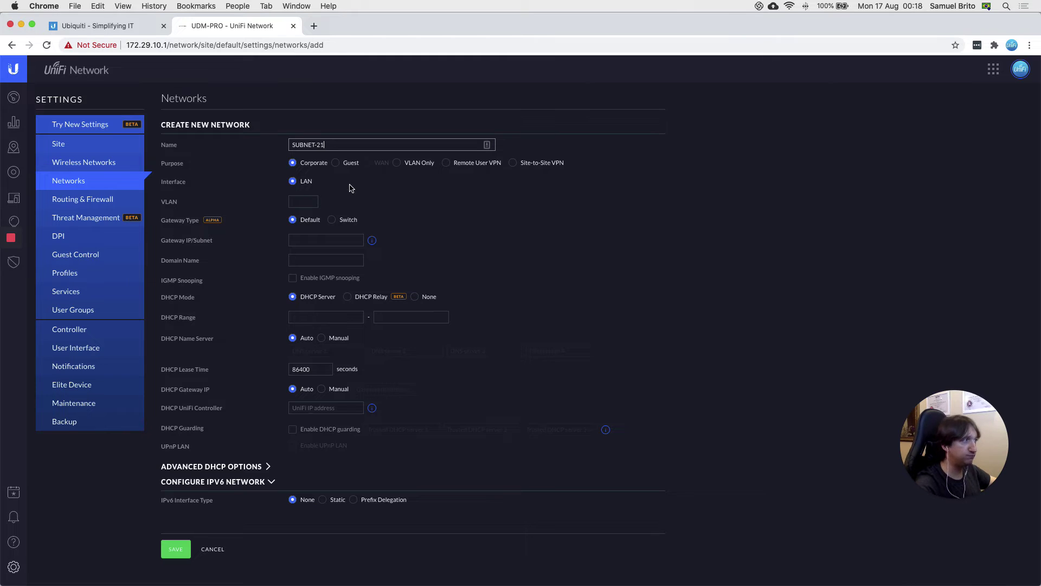
{"action": "left_click", "coordinate": [299, 202]}
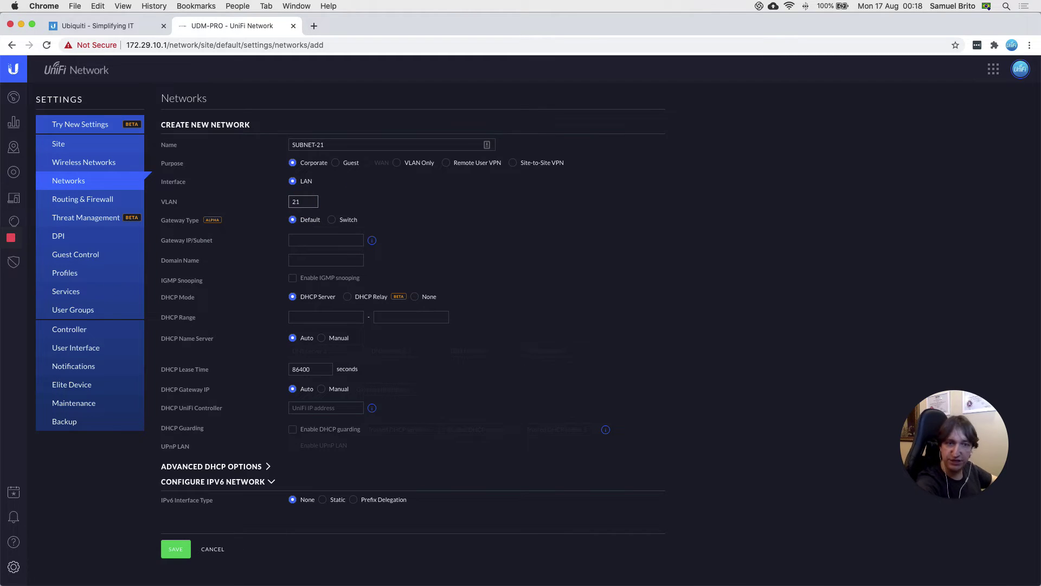
{"action": "left_click", "coordinate": [311, 240]}
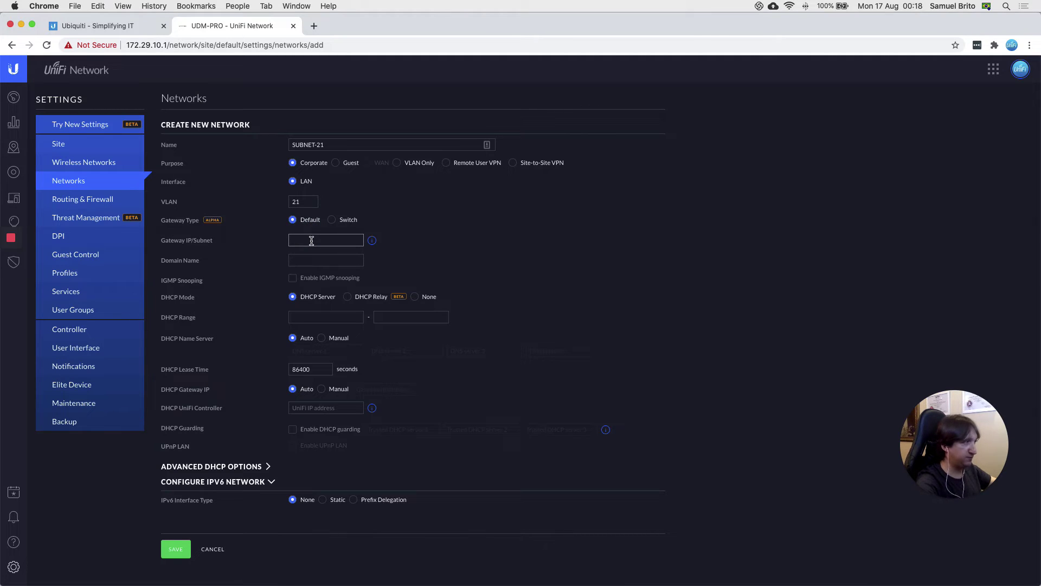
{"action": "type", "text": "192.168.21.1/24"}
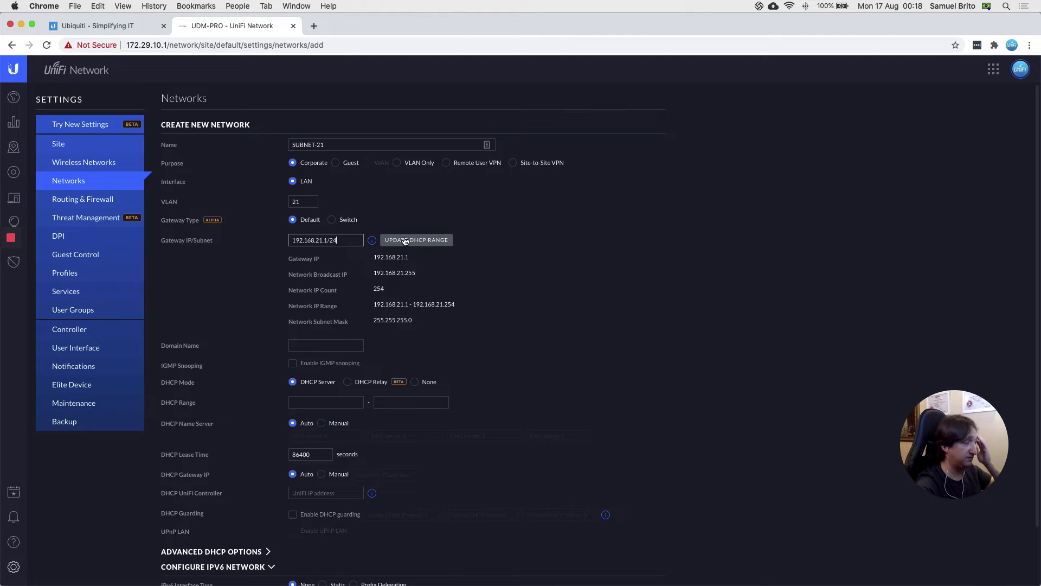
Step: Auto-fill SUBNET-21's DHCP range as 192.168.21.6–192.168.21.254 from the gateway subnet
{"action": "left_click", "coordinate": [405, 241]}
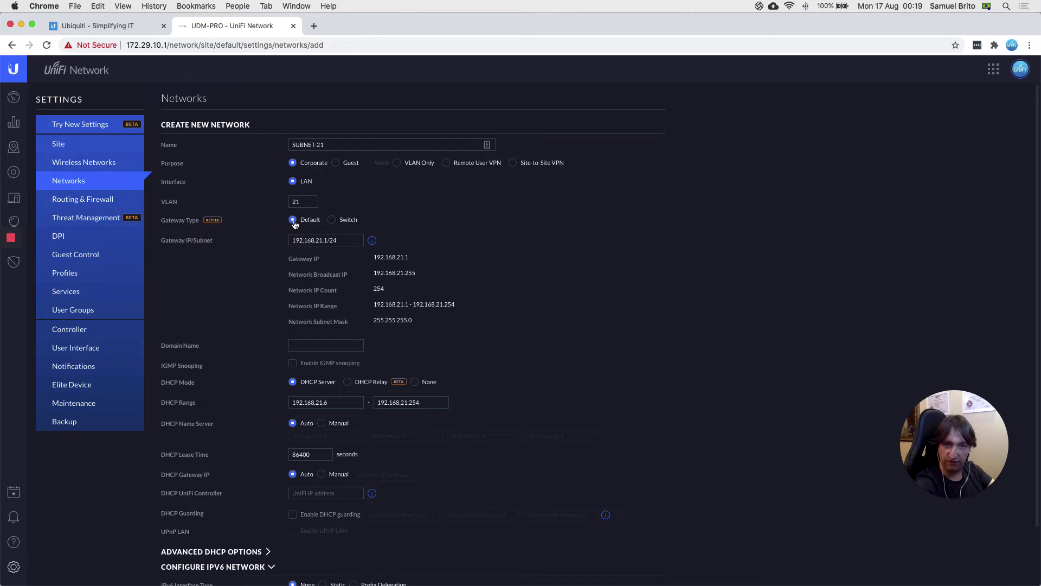
Step: Make the USW-PRO-24-PoE switch the Switch-type gateway for SUBNET-21
{"action": "left_click", "coordinate": [331, 220]}
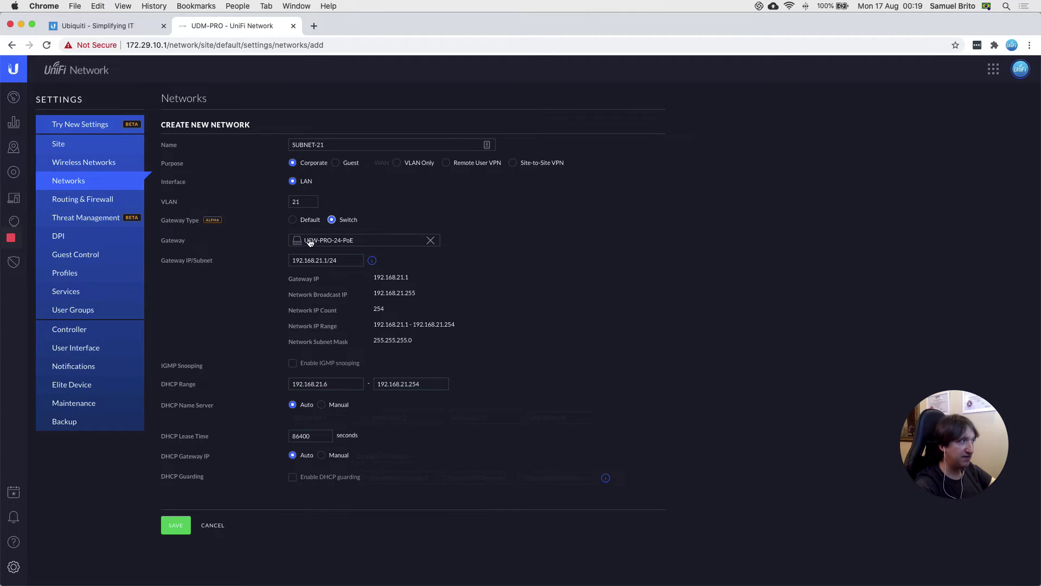
{"action": "left_click", "coordinate": [347, 240]}
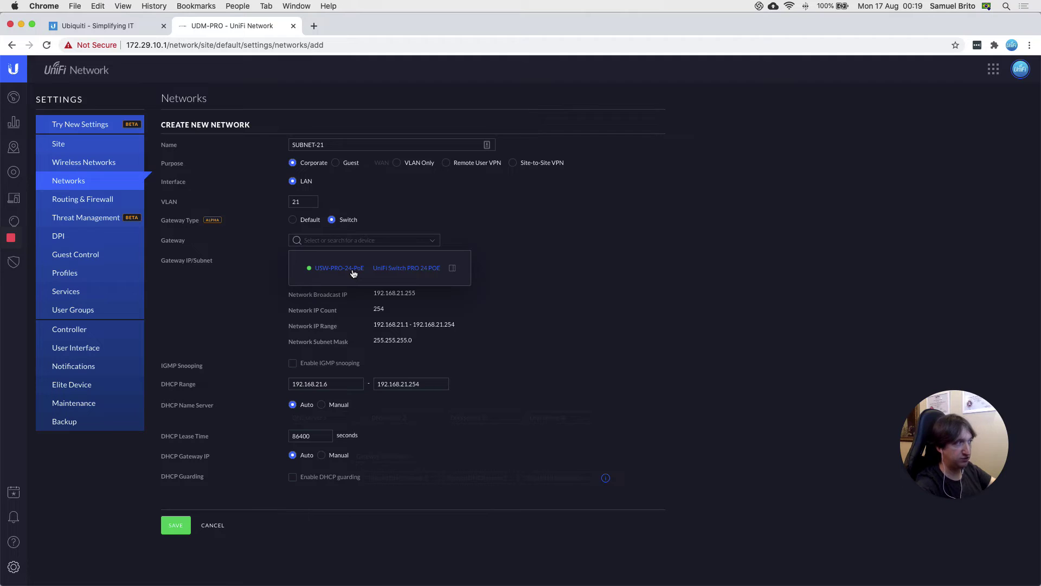
{"action": "left_click", "coordinate": [351, 271]}
{"action": "left_click", "coordinate": [488, 261]}
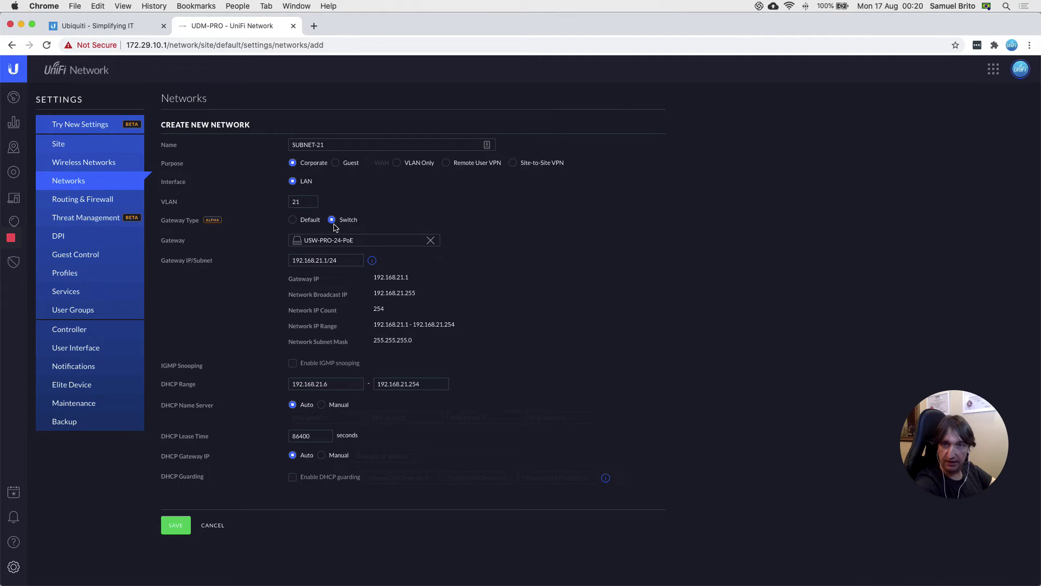
{"action": "left_click", "coordinate": [294, 263]}
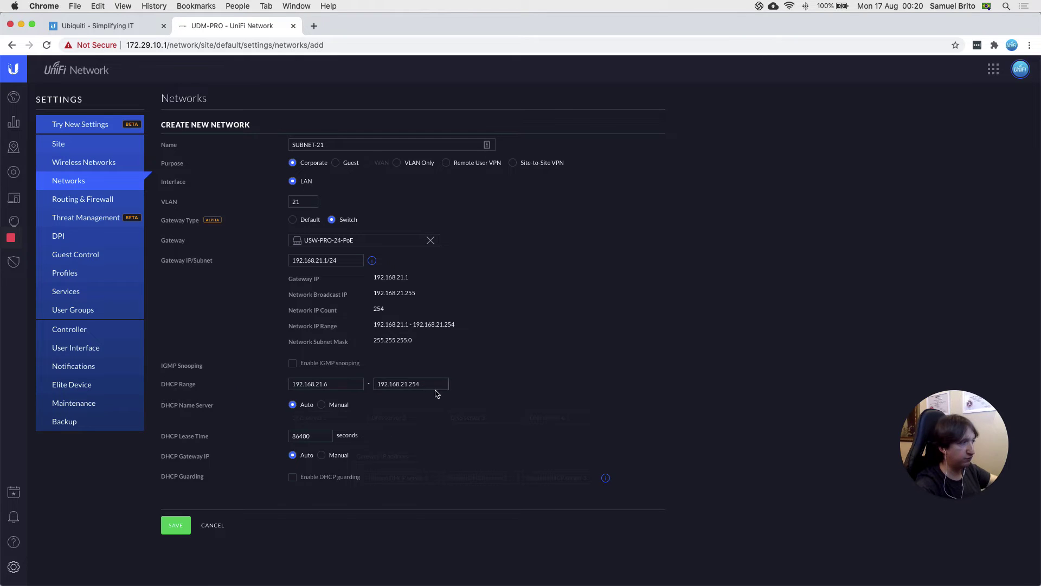
Step: Change the SUBNET-21 DHCP range to 192.168.21.100–192.168.21.200 and save the network
{"action": "left_click", "coordinate": [340, 384]}
{"action": "key", "text": "BackSpace"}
{"action": "type", "text": "100"}
{"action": "key", "text": "Tab"}
{"action": "key", "text": "Right"}
{"action": "key", "text": "BackSpace"}
{"action": "key", "text": "BackSpace"}
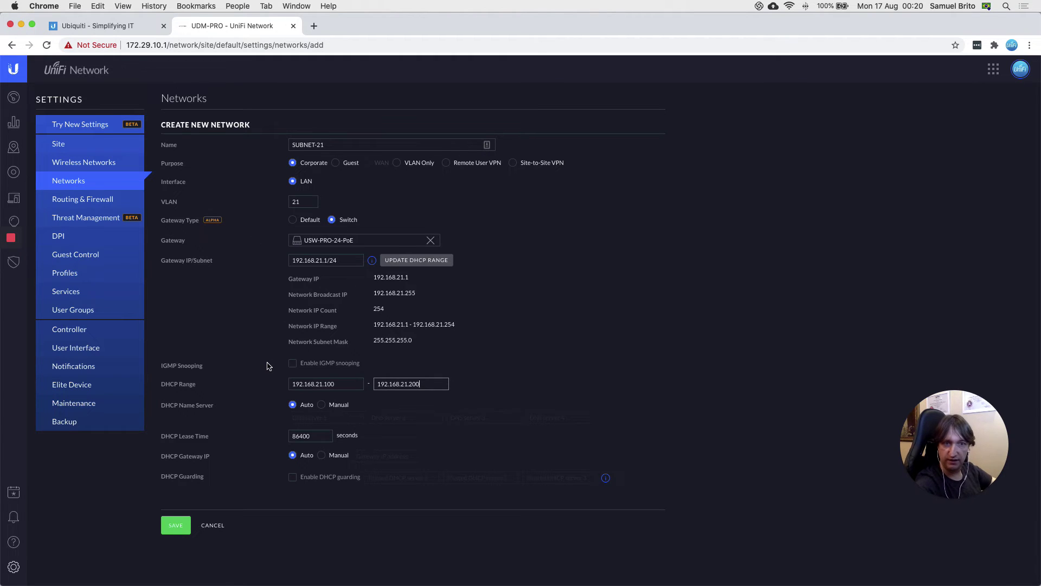
{"action": "left_click", "coordinate": [176, 529]}
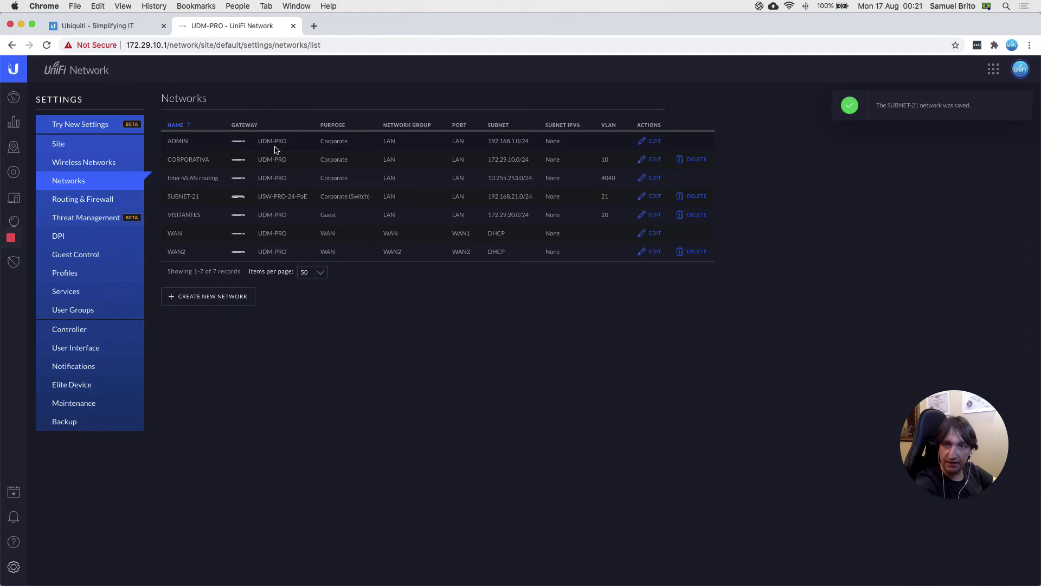
Step: Review the networks table with the saved SUBNET-21, then start creating another network
{"action": "left_click", "coordinate": [244, 126]}
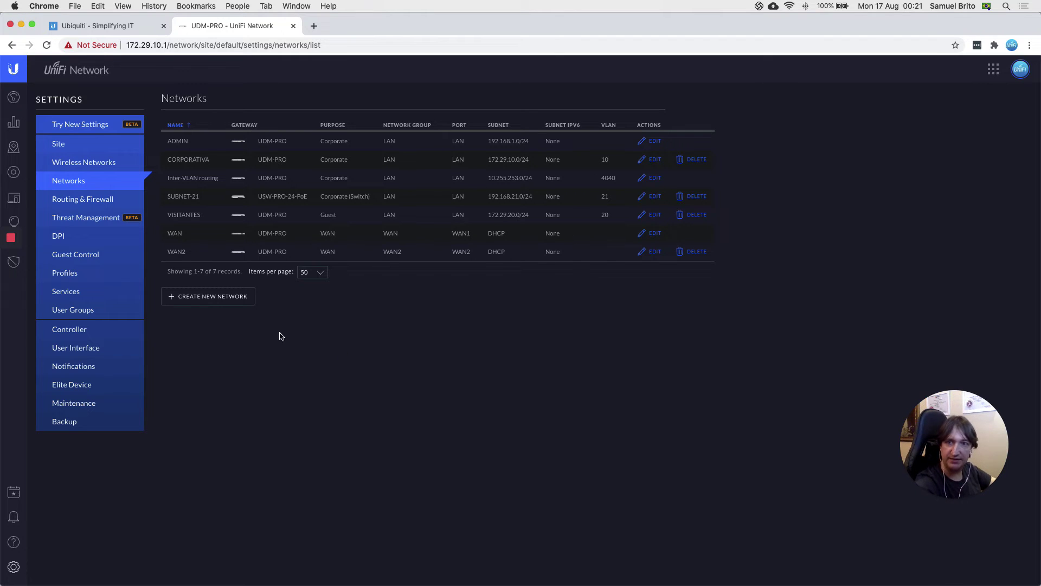
{"action": "left_click", "coordinate": [200, 302]}
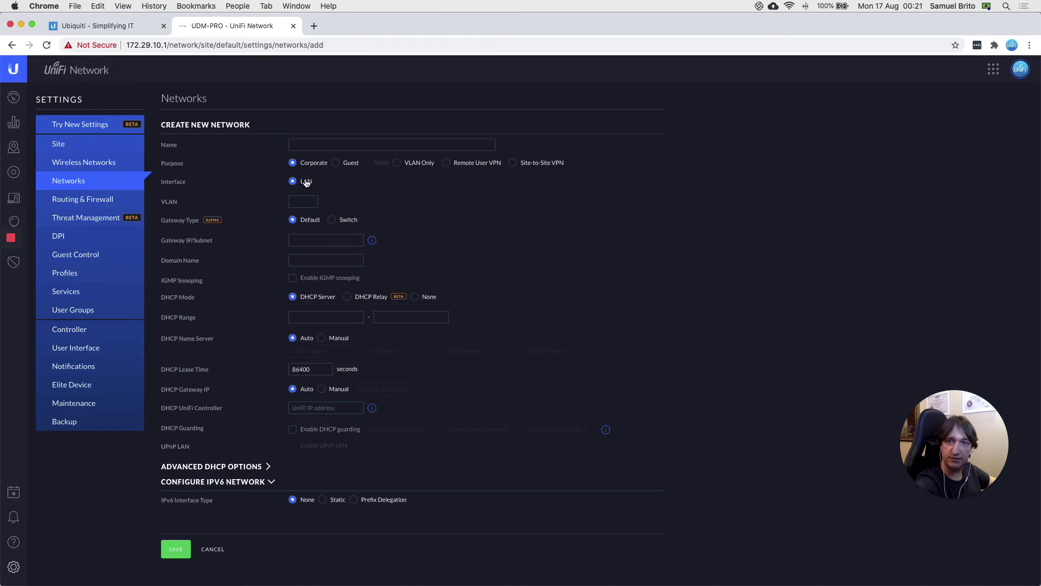
Step: Name the new network SUBNET-23 with switch gateway USW-PRO-24-PoE at 192.168.23.1/24
{"action": "left_click", "coordinate": [333, 145]}
{"action": "type", "text": "SUBNET-23"}
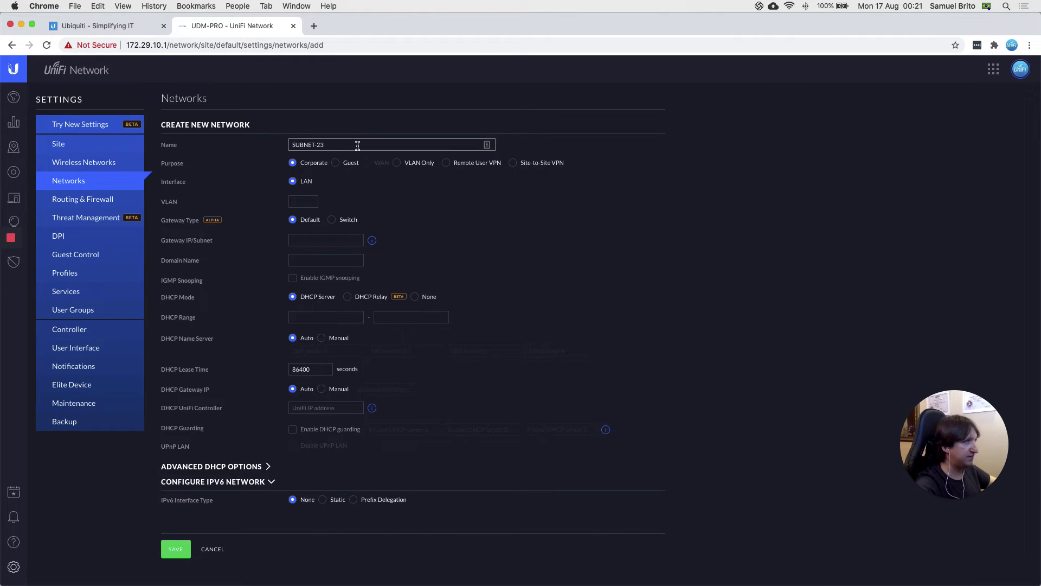
{"action": "key", "text": "Tab"}
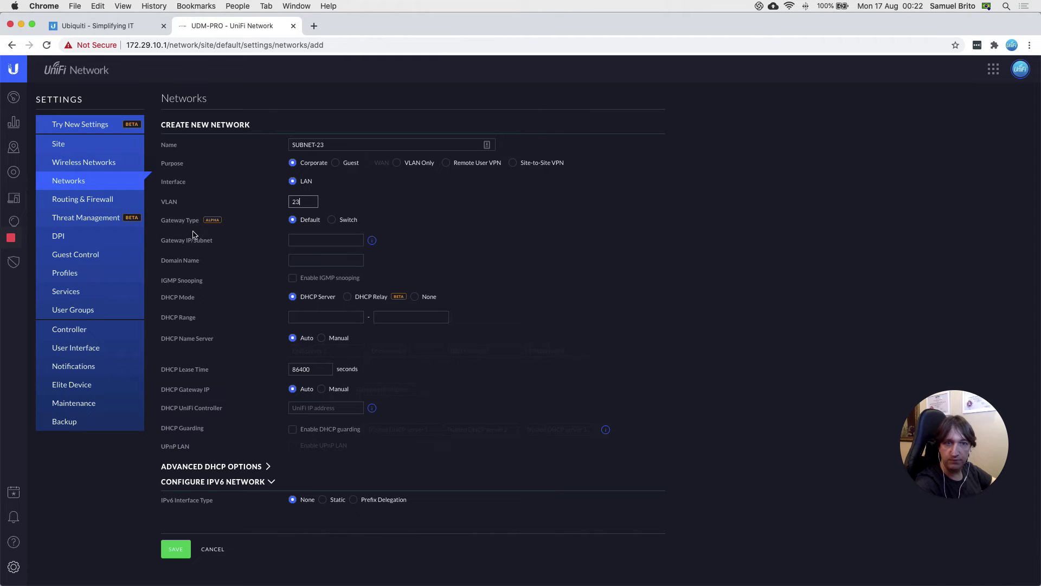
{"action": "left_click", "coordinate": [332, 221]}
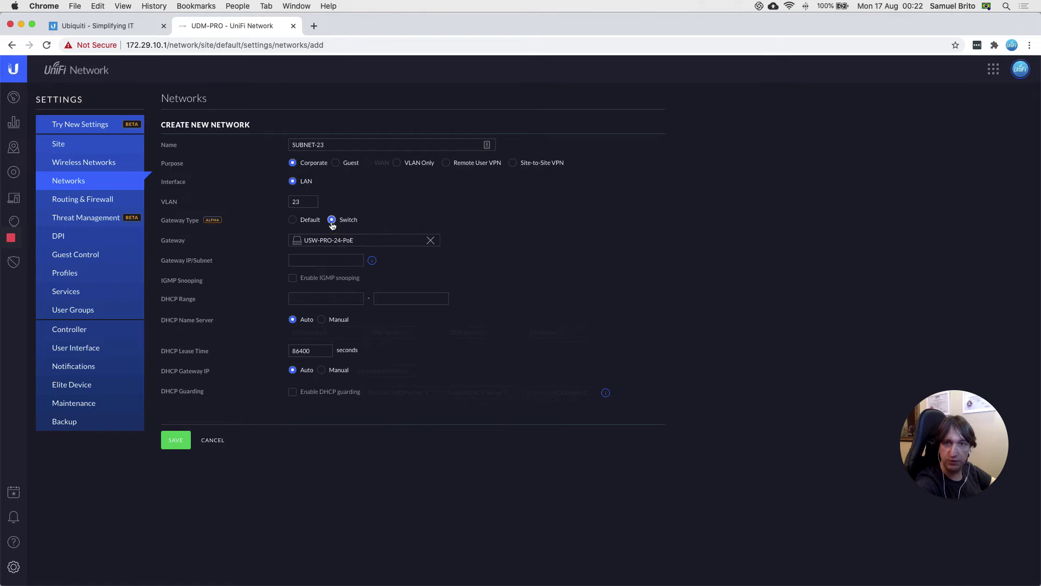
{"action": "left_click", "coordinate": [326, 261]}
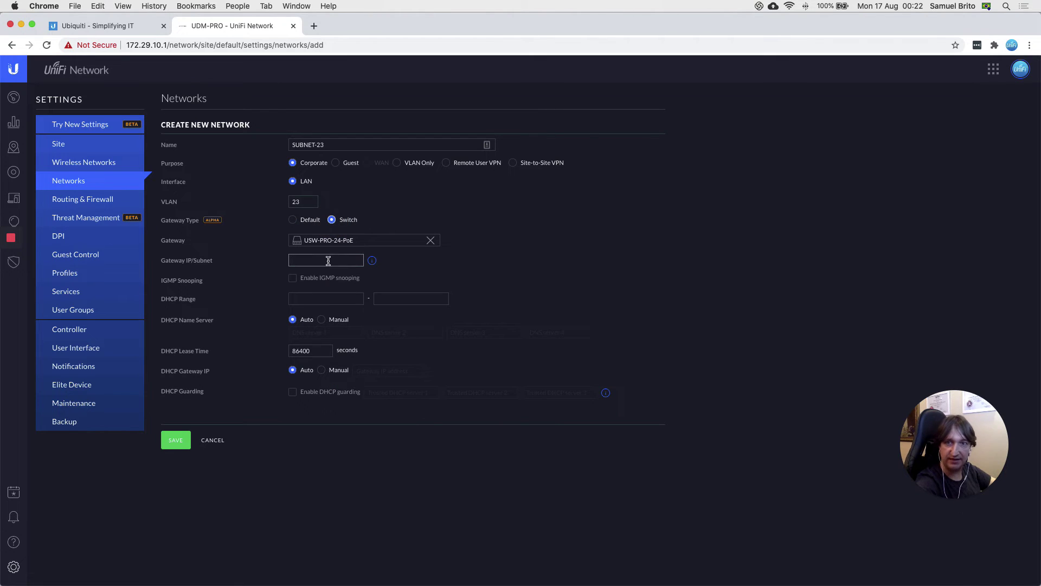
{"action": "type", "text": "192"}
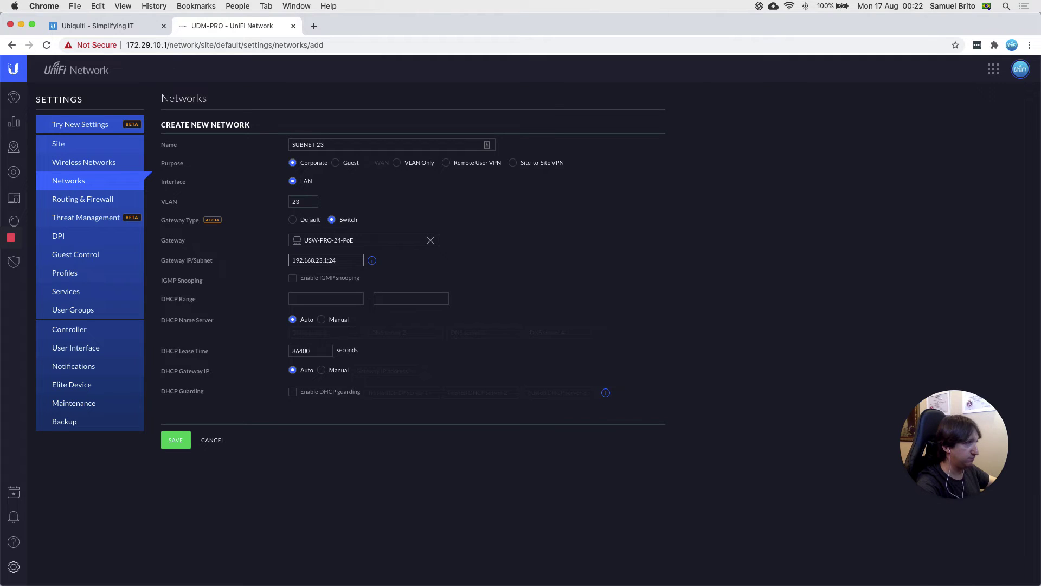
{"action": "type", "text": ".168.23.1/24"}
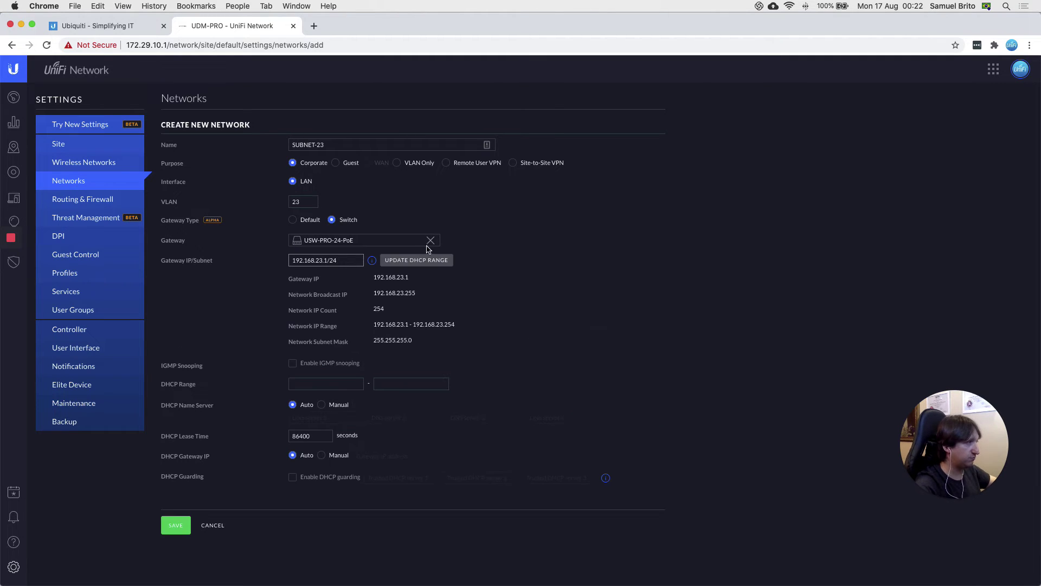
Step: Refresh the SUBNET-23 DHCP range and set it to 192.168.23.100–192.168.23.200
{"action": "left_click", "coordinate": [417, 259]}
{"action": "left_click", "coordinate": [338, 383]}
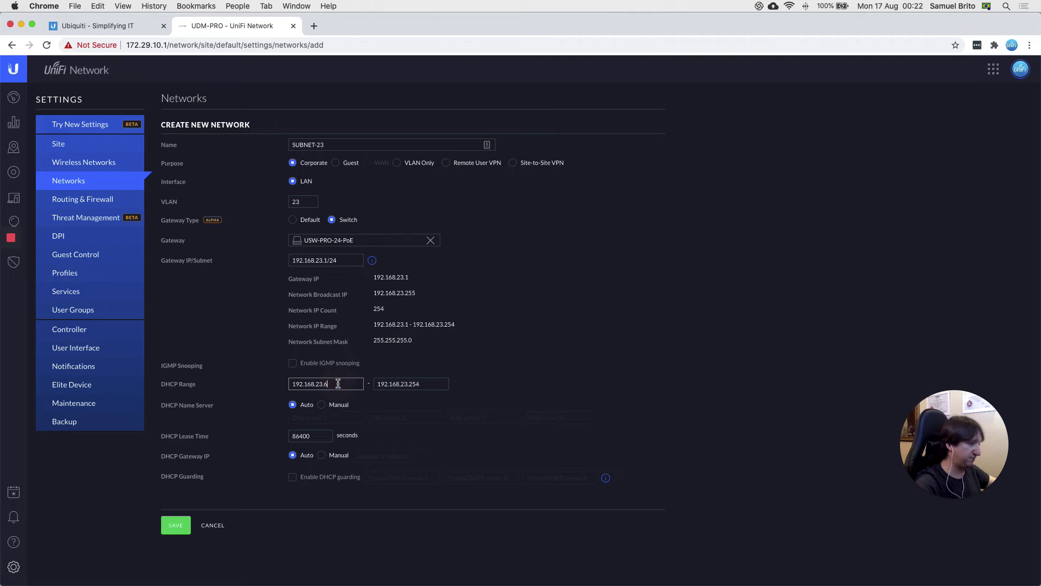
{"action": "key", "text": "BackSpace"}
{"action": "type", "text": "100"}
{"action": "key", "text": "Tab"}
{"action": "key", "text": "End"}
{"action": "key", "text": "BackSpace"}
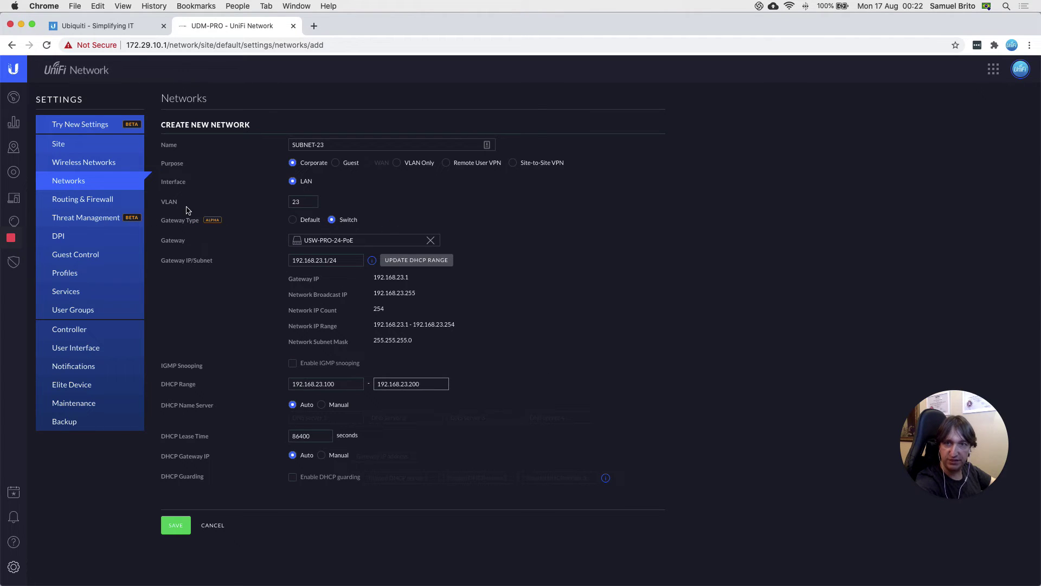
Step: Save SUBNET-23, then view the USW-PRO-24-PoE switch details in the Devices list
{"action": "left_click", "coordinate": [181, 527]}
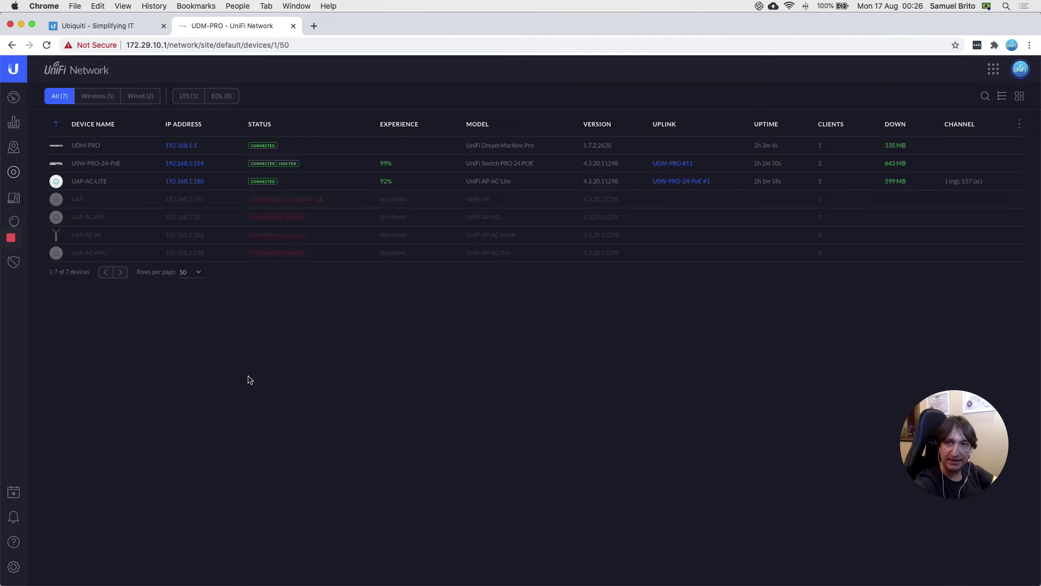
{"action": "left_click", "coordinate": [95, 166]}
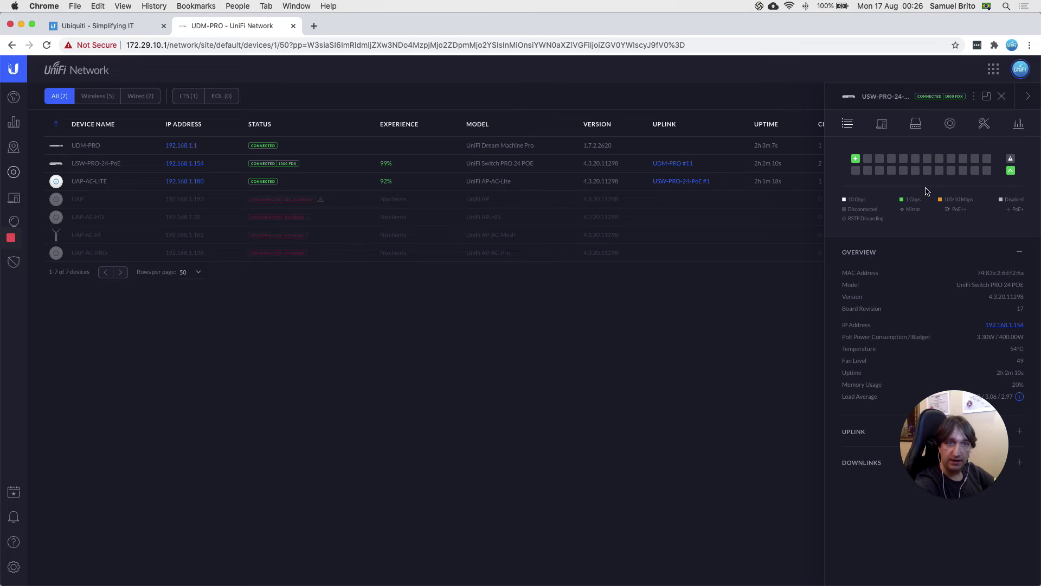
Step: Assign the SUBNET-21 (21) port profile to port 21 on USW-PRO-24-PoE and apply it
{"action": "mouse_move", "coordinate": [976, 164]}
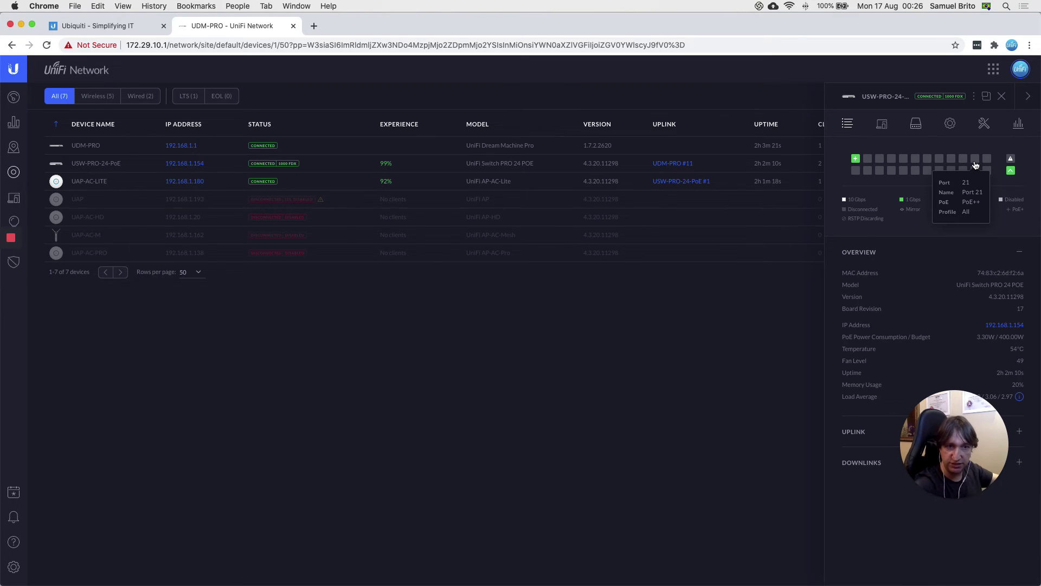
{"action": "left_click", "coordinate": [974, 161]}
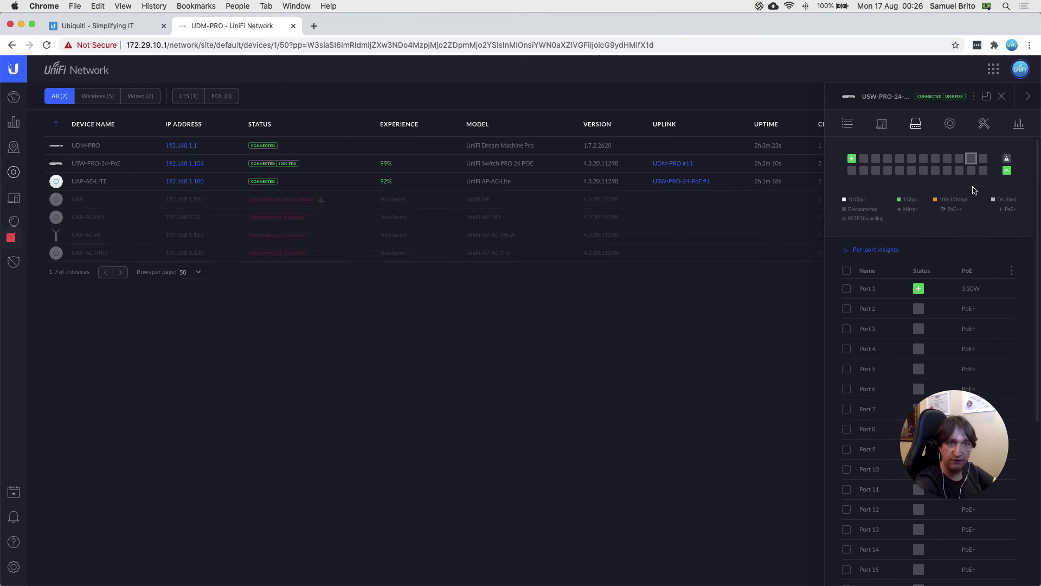
{"action": "left_click", "coordinate": [941, 434]}
{"action": "left_click_drag", "start_coordinate": [941, 434], "coordinate": [712, 480]}
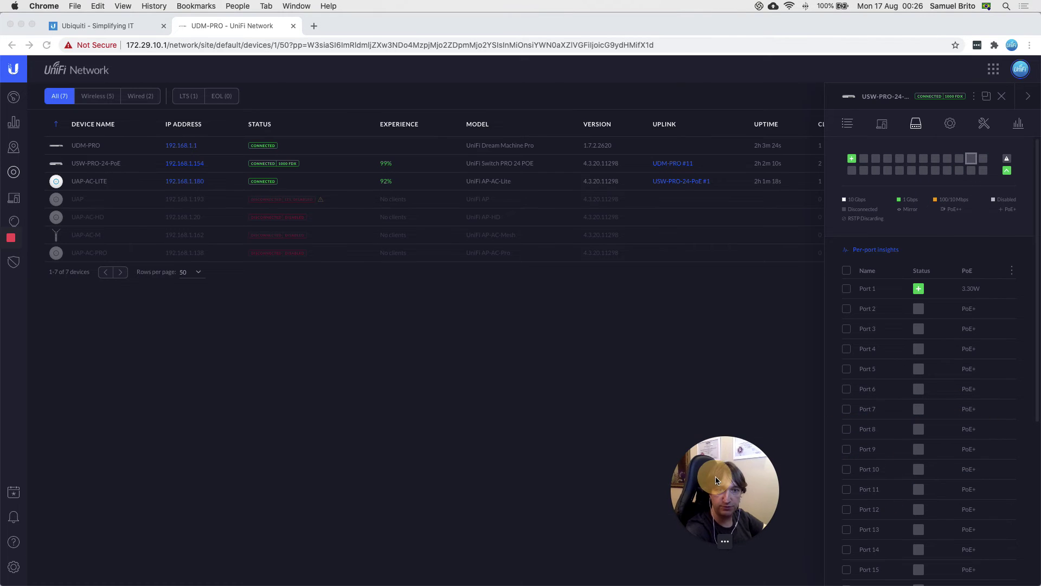
{"action": "scroll", "coordinate": [895, 444], "scroll_direction": "down", "scroll_amount": 5}
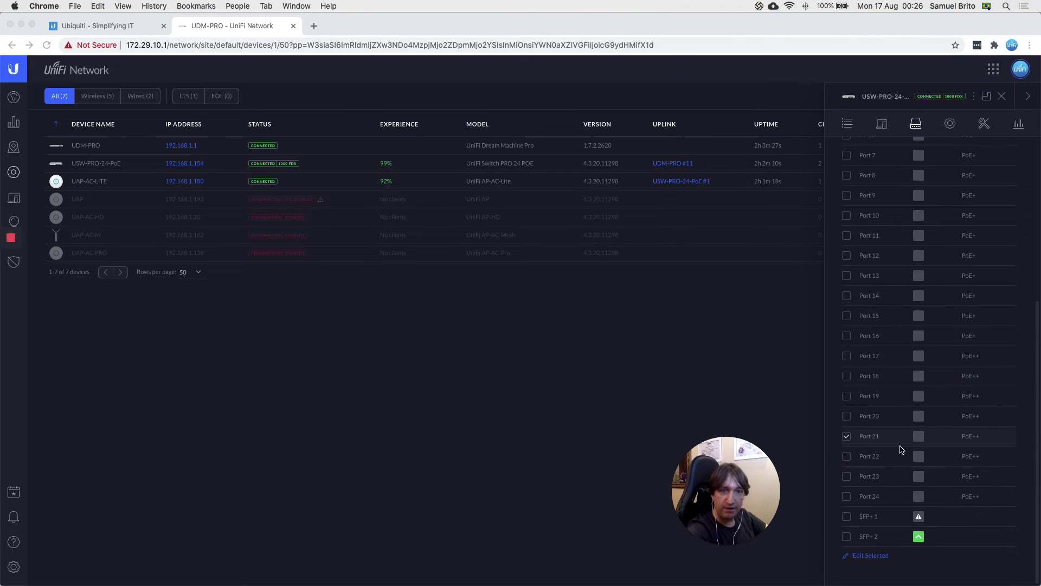
{"action": "left_click", "coordinate": [899, 442]}
{"action": "left_click", "coordinate": [1005, 442]}
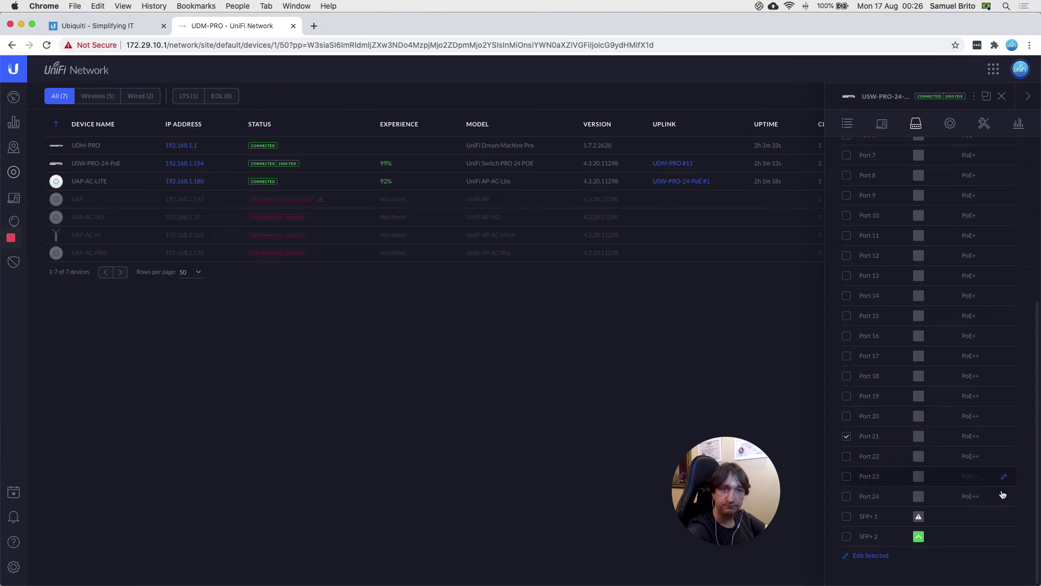
{"action": "left_click", "coordinate": [1005, 441]}
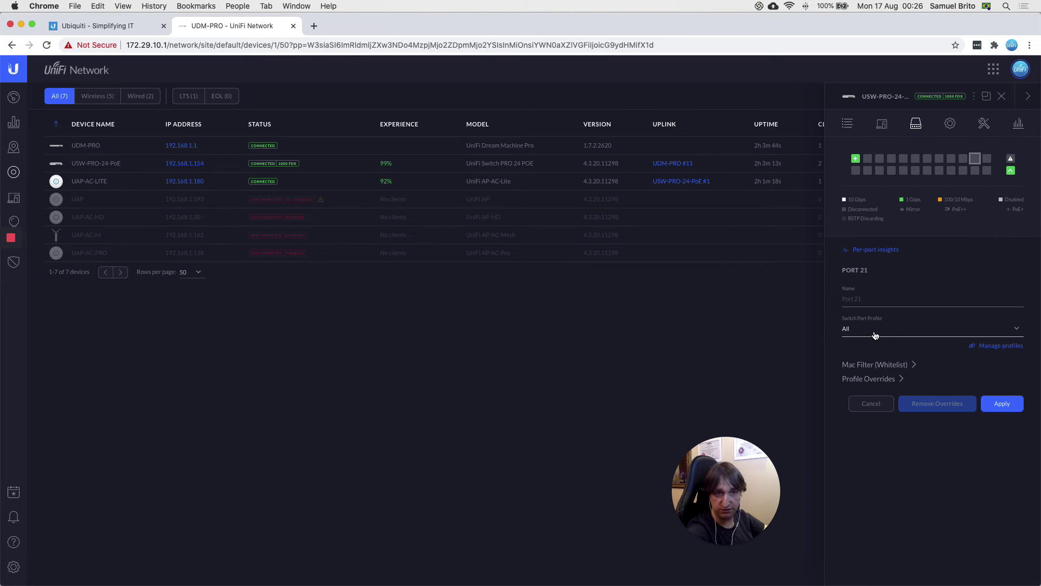
{"action": "left_click", "coordinate": [862, 336]}
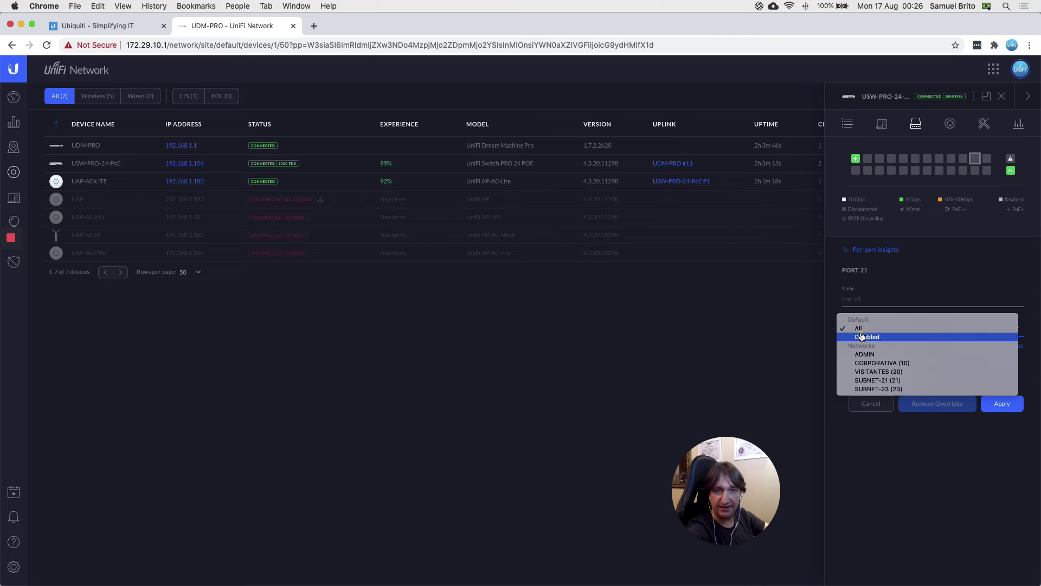
{"action": "left_click", "coordinate": [869, 381]}
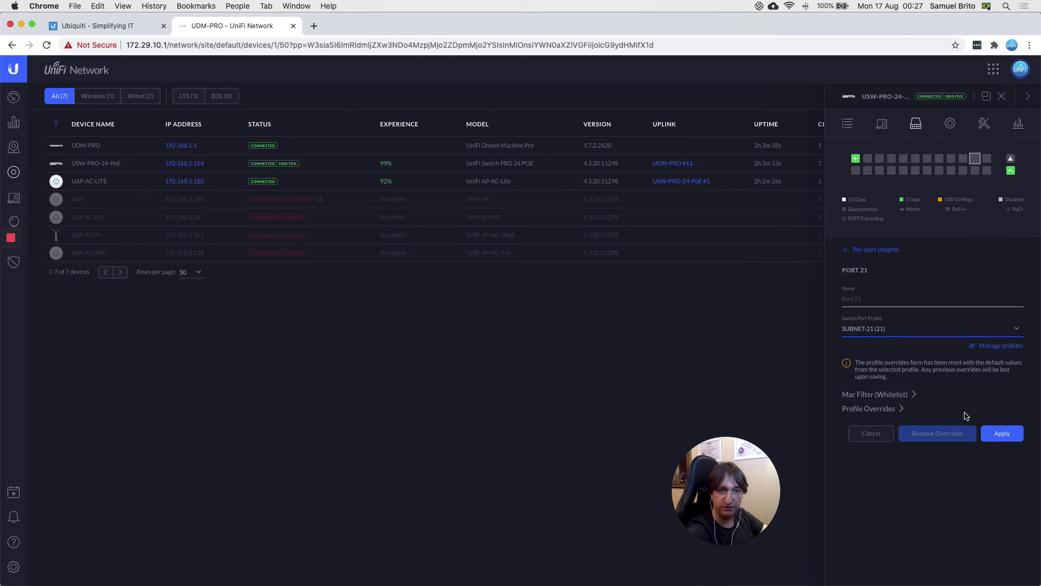
{"action": "left_click", "coordinate": [1005, 441]}
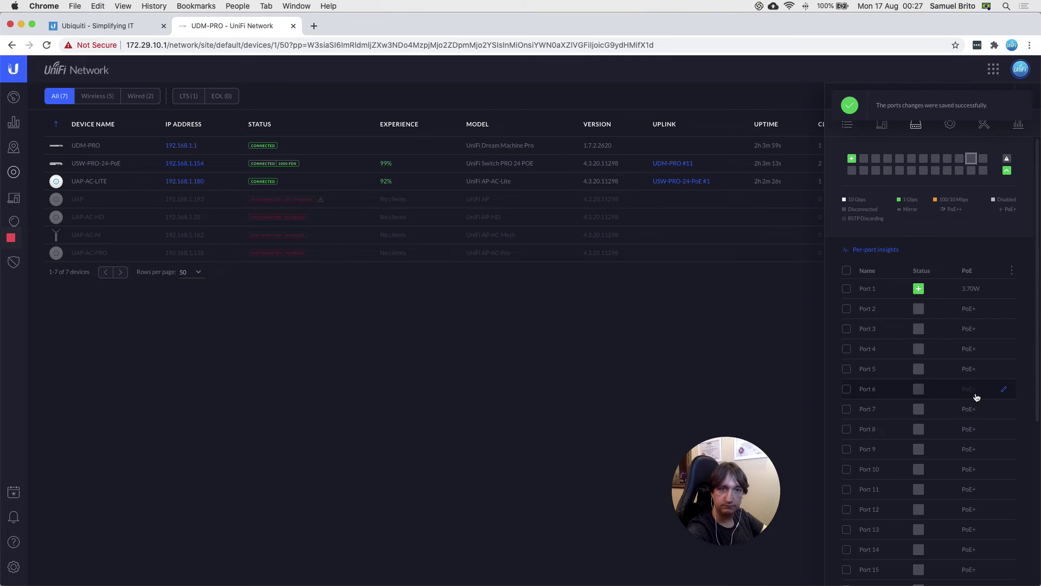
Step: Give port 23 the SUBNET-23 (23) profile, apply it, and close the switch panel
{"action": "scroll", "coordinate": [935, 463], "scroll_direction": "down", "scroll_amount": 5}
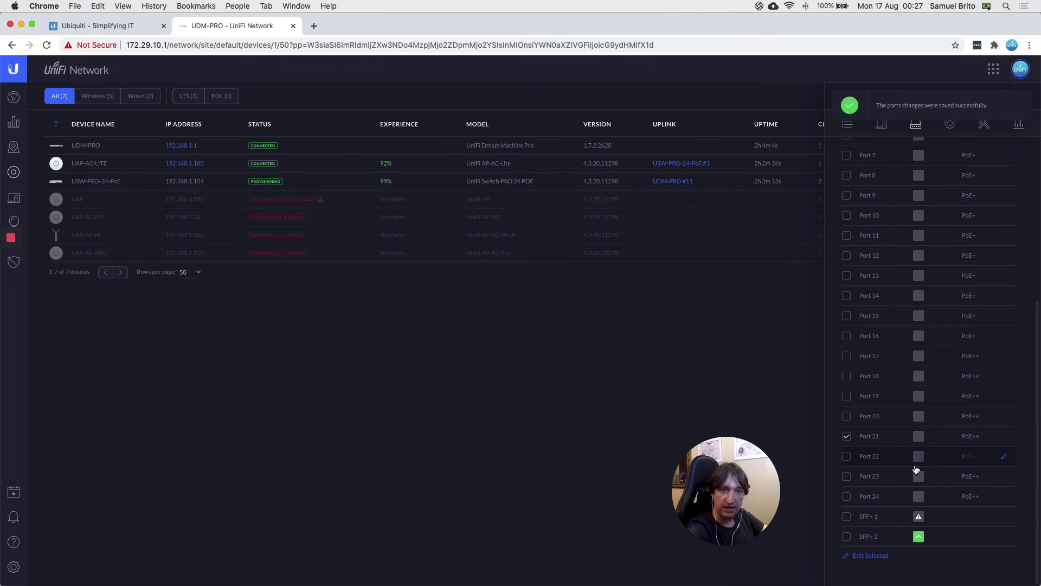
{"action": "left_click", "coordinate": [846, 436]}
{"action": "left_click", "coordinate": [847, 477]}
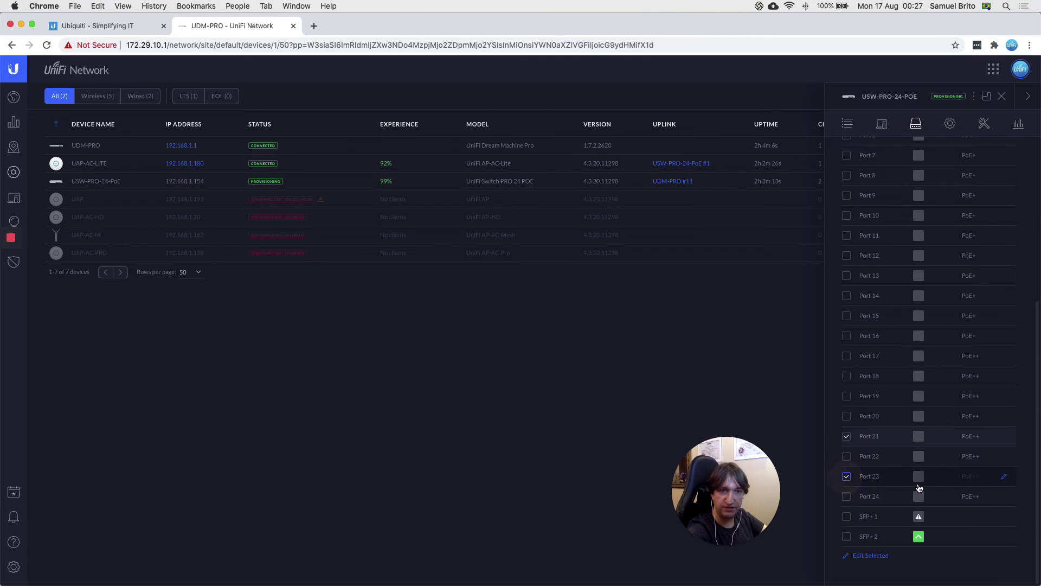
{"action": "left_click", "coordinate": [1003, 479]}
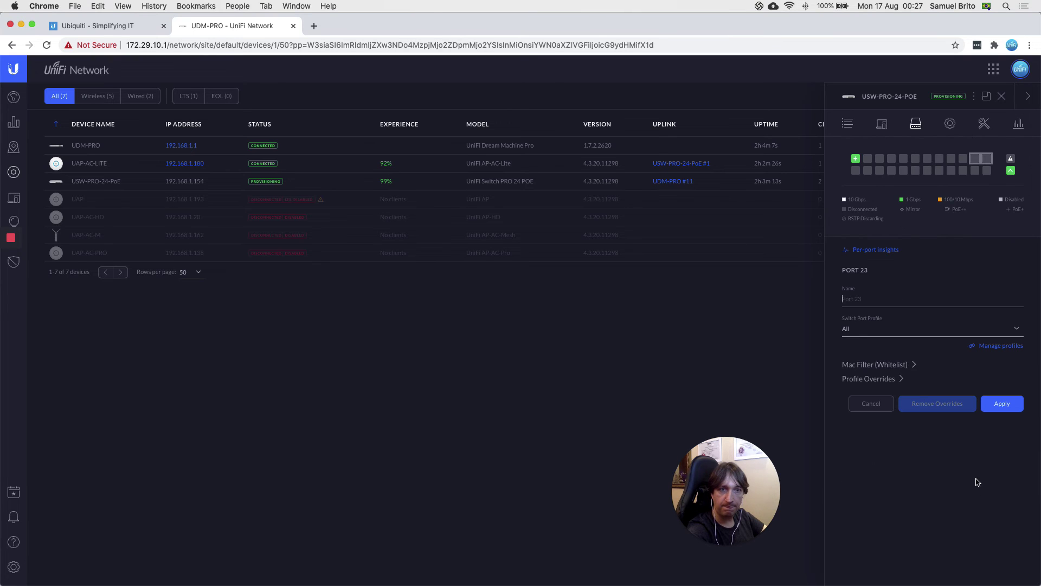
{"action": "left_click", "coordinate": [874, 332]}
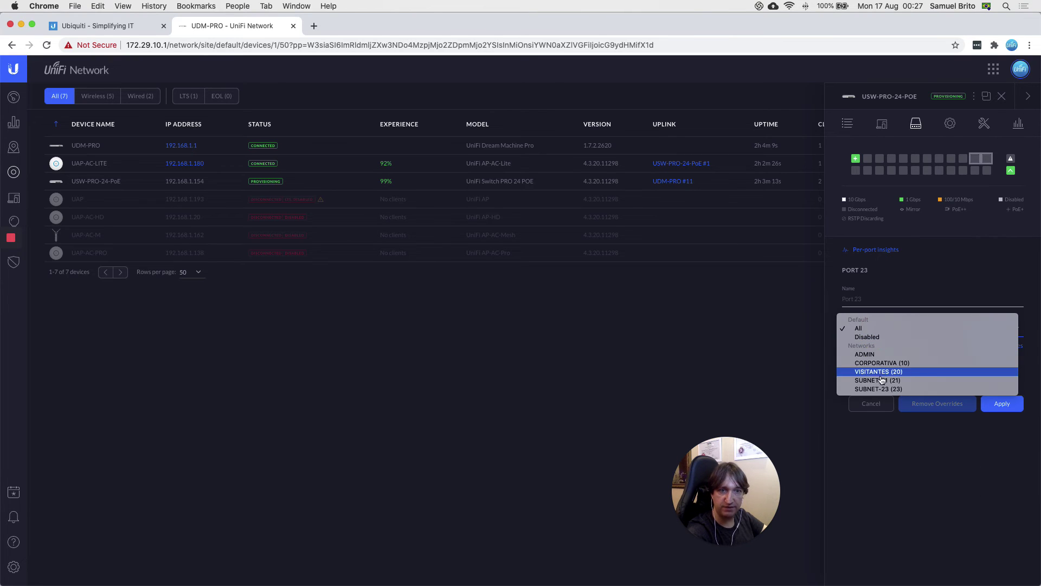
{"action": "left_click", "coordinate": [907, 447]}
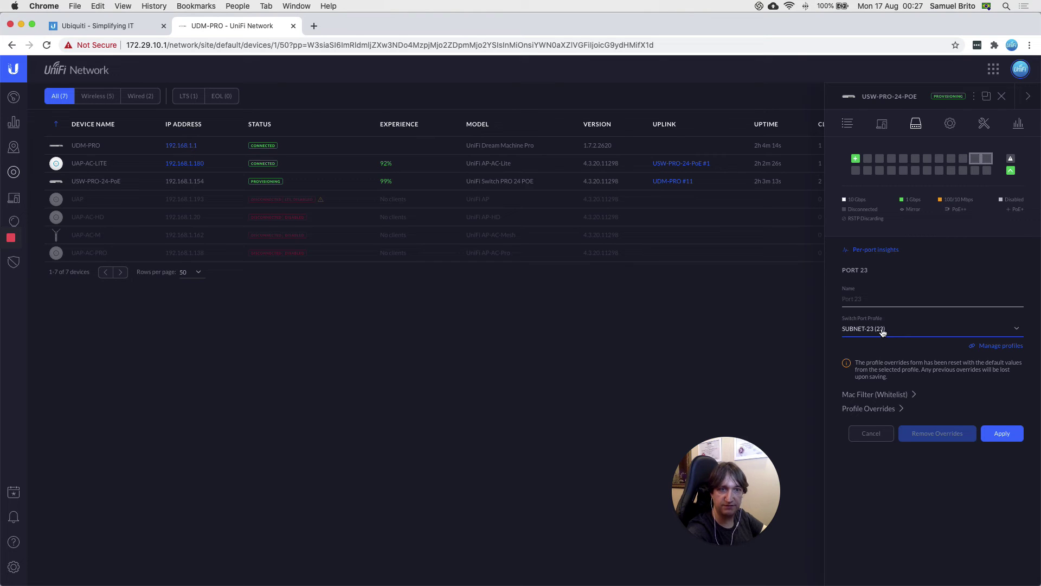
{"action": "left_click", "coordinate": [1003, 433]}
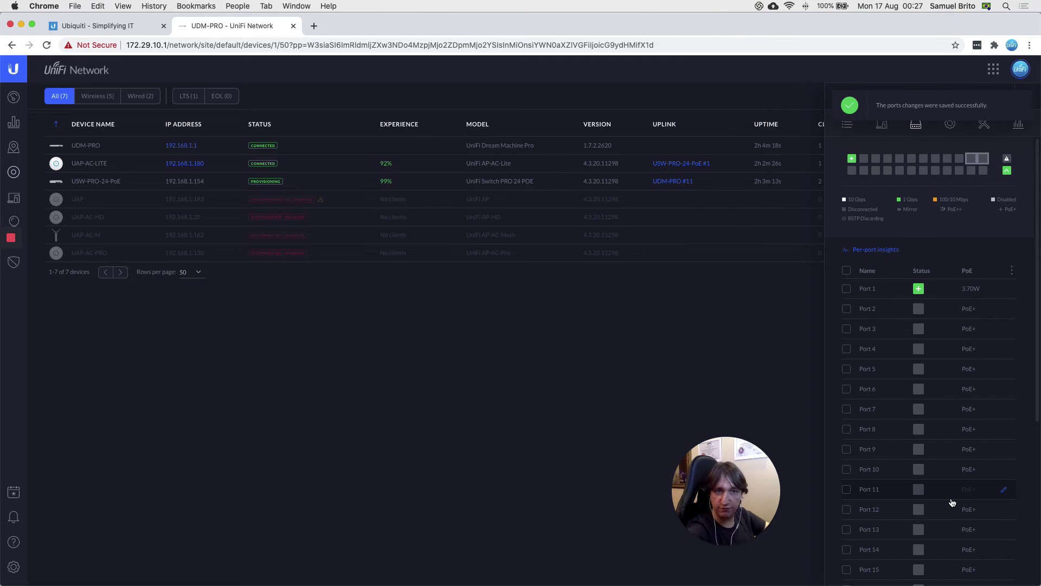
{"action": "left_click", "coordinate": [1024, 105]}
{"action": "left_click", "coordinate": [1003, 103]}
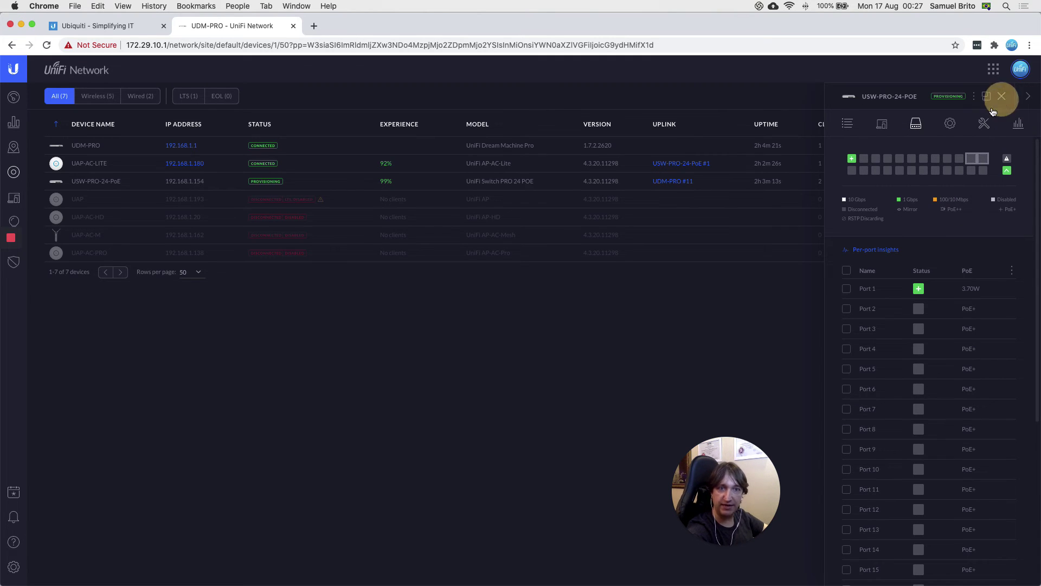
Step: Bring up the USW-L3-1-Topologia diagram in Preview, review it, then return to UniFi
{"action": "left_click", "coordinate": [746, 566]}
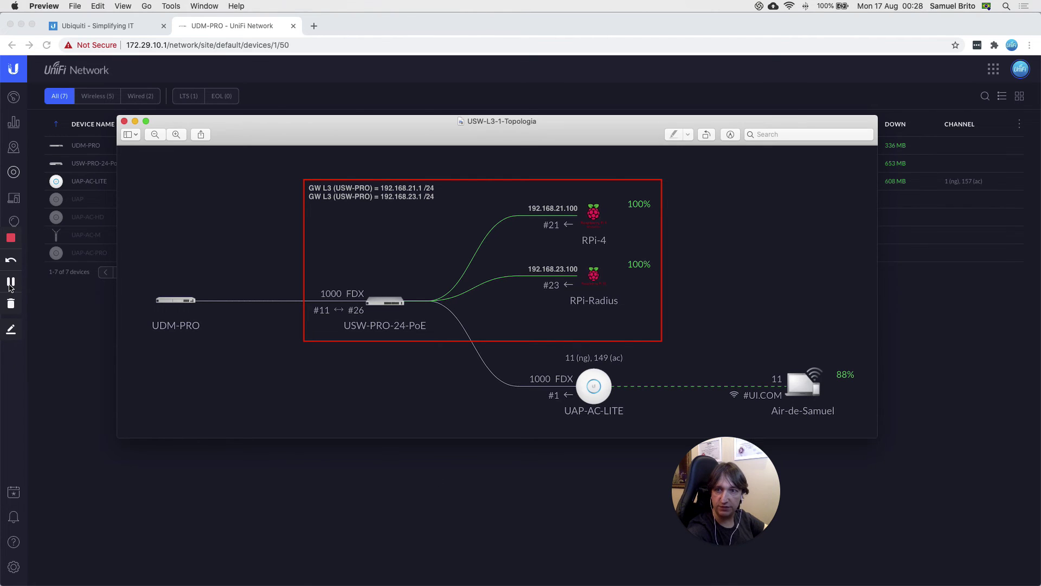
{"action": "left_click", "coordinate": [12, 282]}
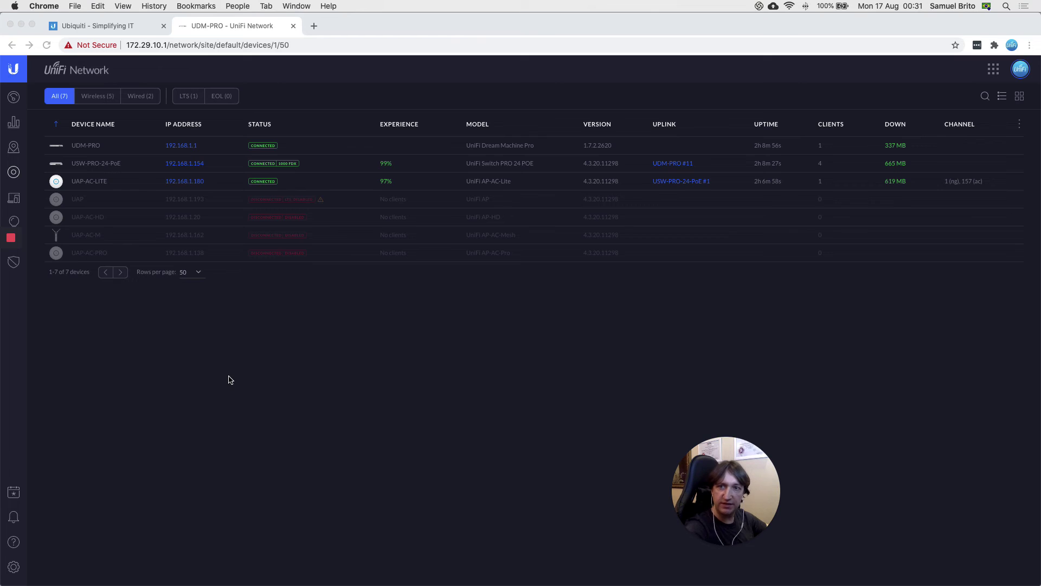
Step: Check that Clients lists RPi-4 on SUBNET-21 and RPi-Radius on SUBNET-23, then reopen the topology diagram
{"action": "left_click", "coordinate": [76, 306]}
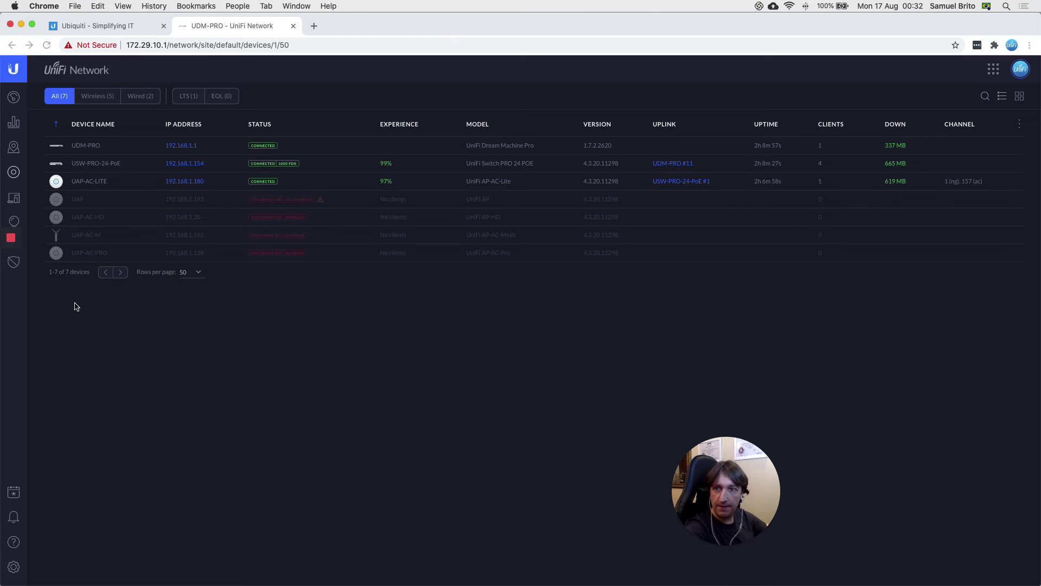
{"action": "left_click", "coordinate": [15, 201]}
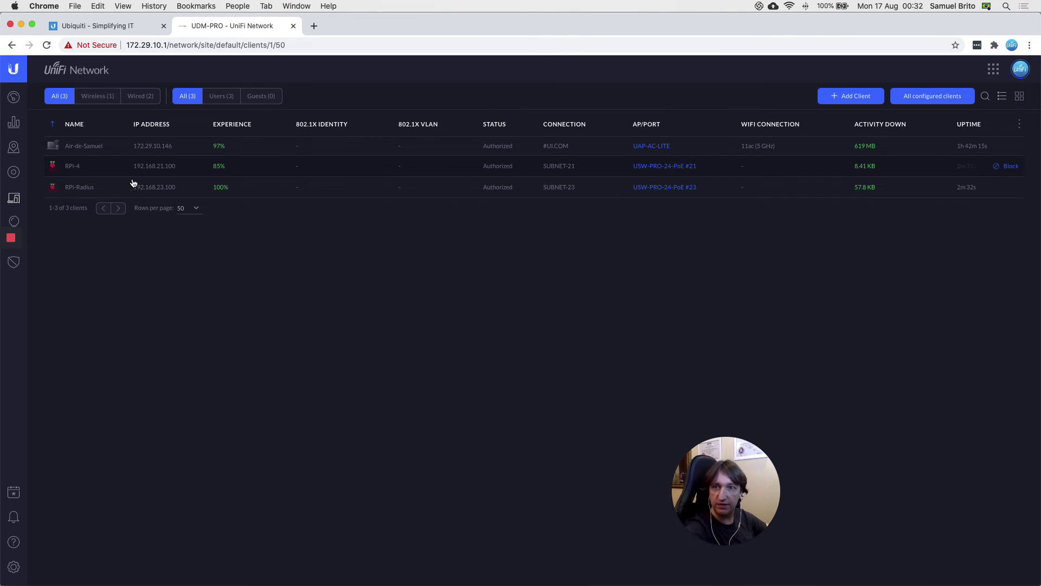
{"action": "mouse_move", "coordinate": [76, 198]}
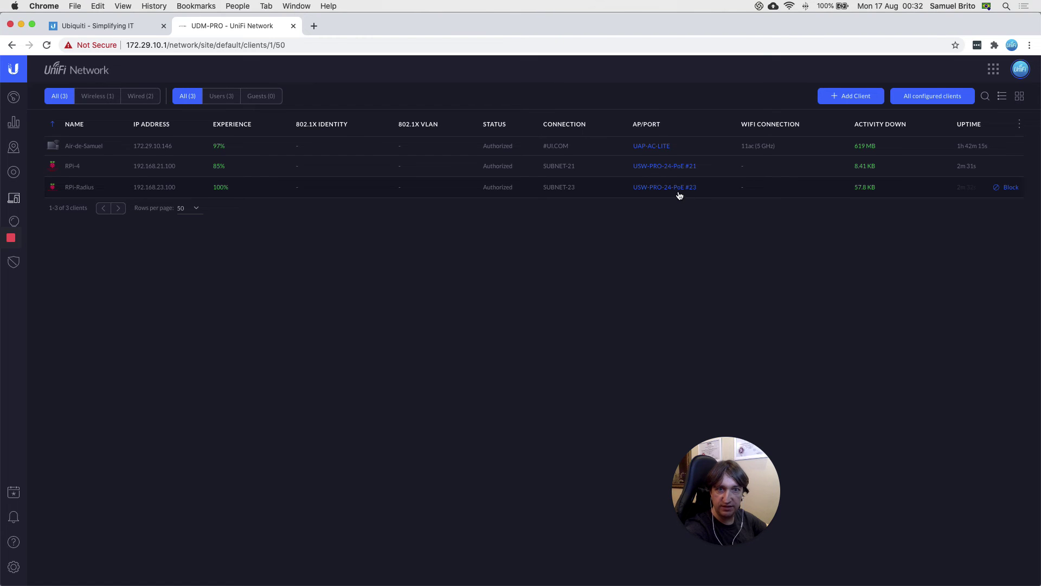
{"action": "mouse_move", "coordinate": [614, 575]}
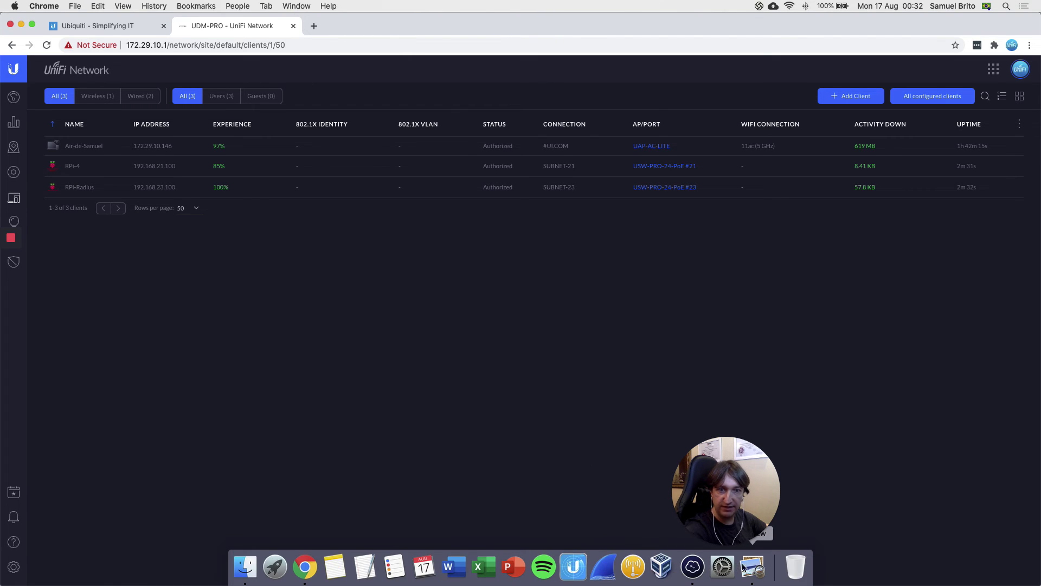
{"action": "left_click", "coordinate": [752, 566]}
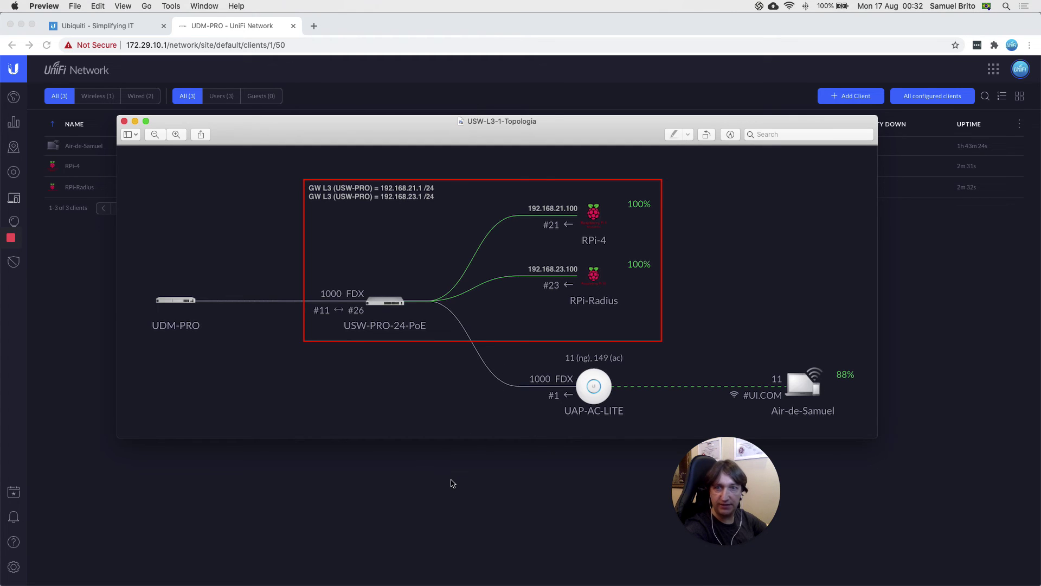
Step: Dismiss the topology diagram and show the Mac's Wi-Fi details: 172.29.10.146 via 172.29.10.1 on #UI.COM
{"action": "left_click", "coordinate": [439, 495]}
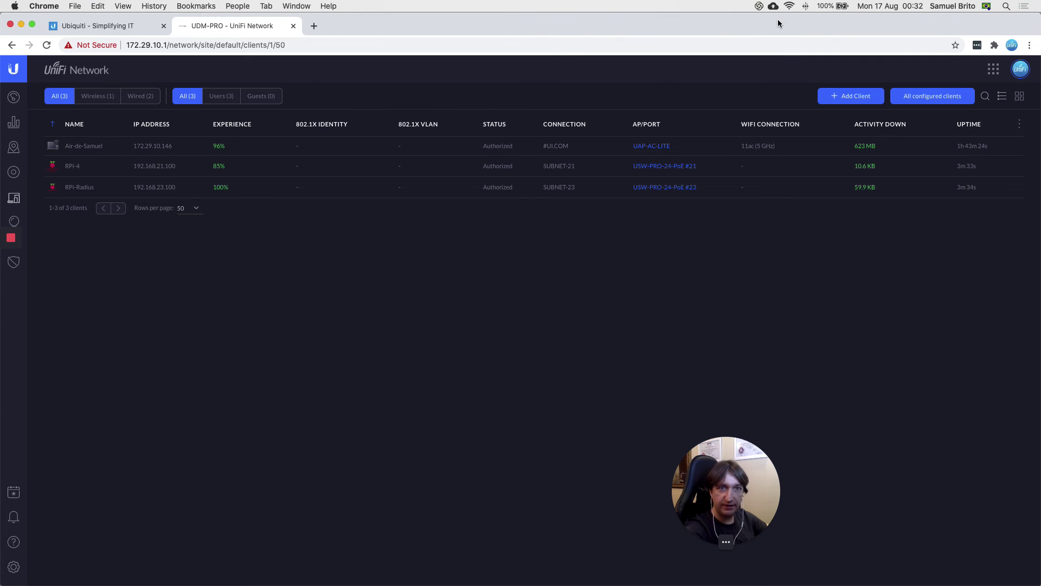
{"action": "left_click", "coordinate": [790, 7]}
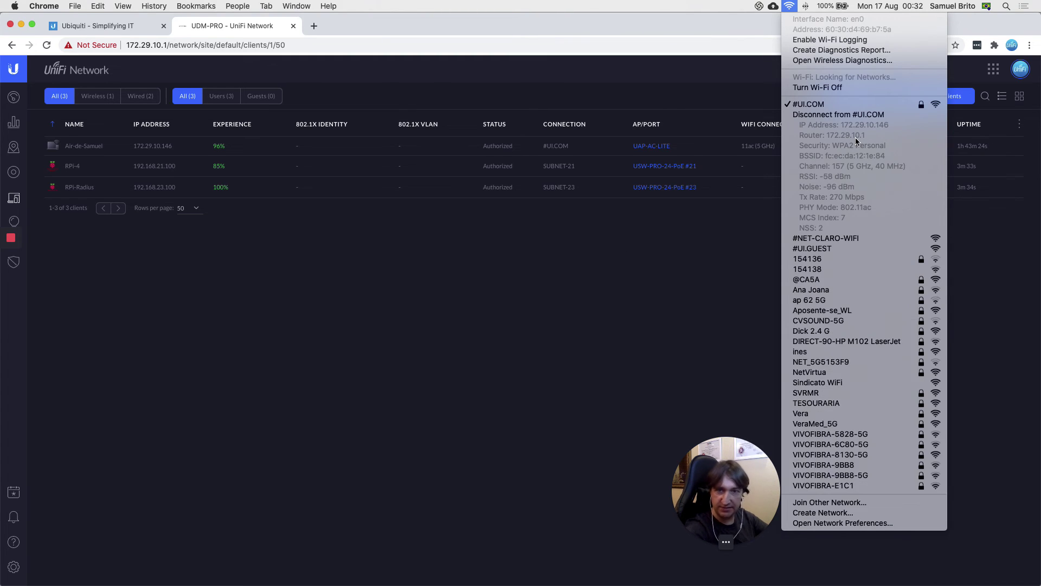
Step: Close the macOS Wi-Fi details menu to reveal UniFi's Clients list
{"action": "left_click", "coordinate": [480, 308]}
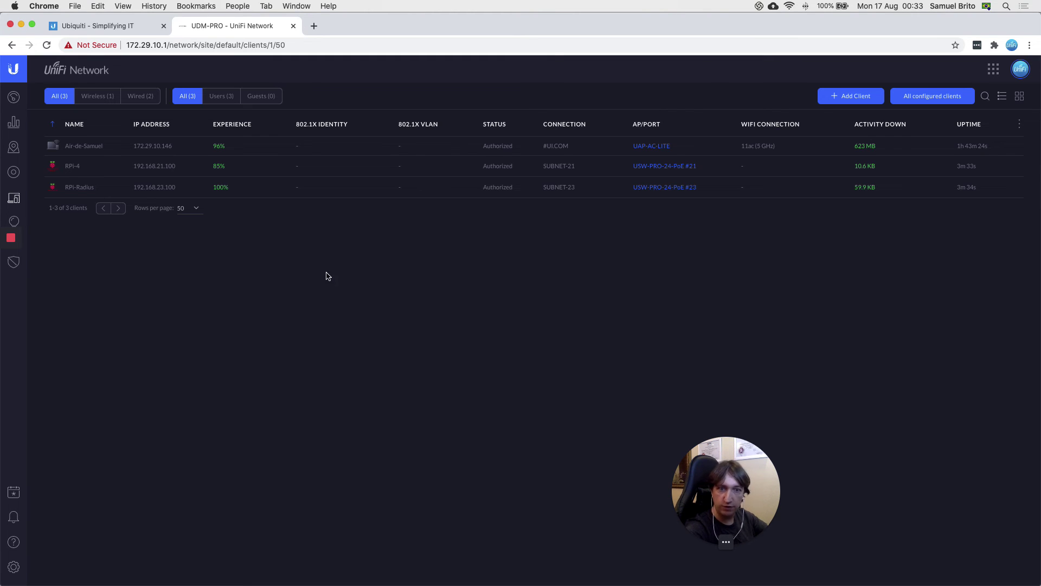
Step: In Termius's local terminal, run ifconfig en0 to show the Mac's address 172.29.10.146
{"action": "mouse_move", "coordinate": [573, 576]}
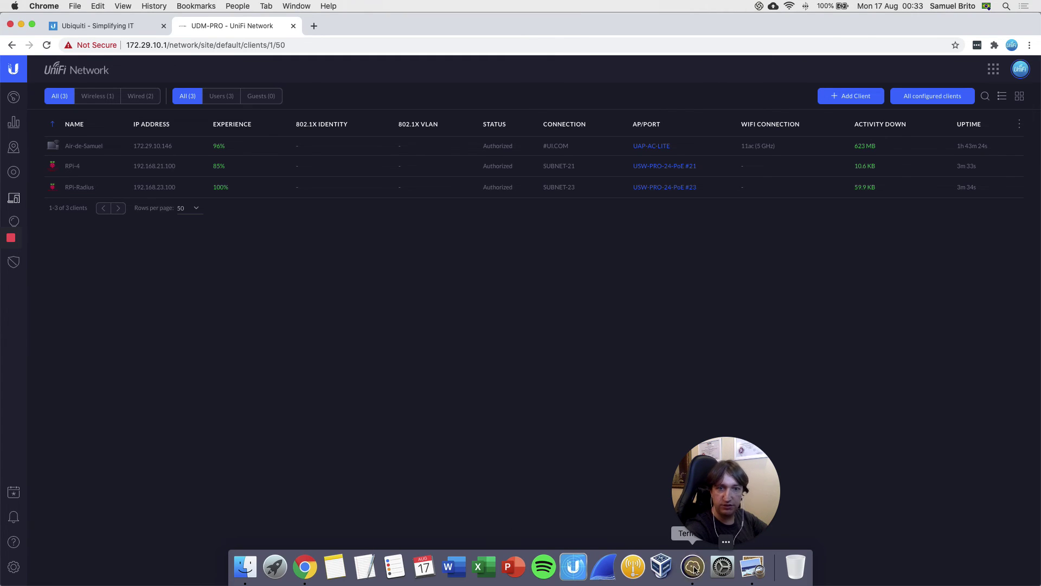
{"action": "left_click", "coordinate": [694, 567]}
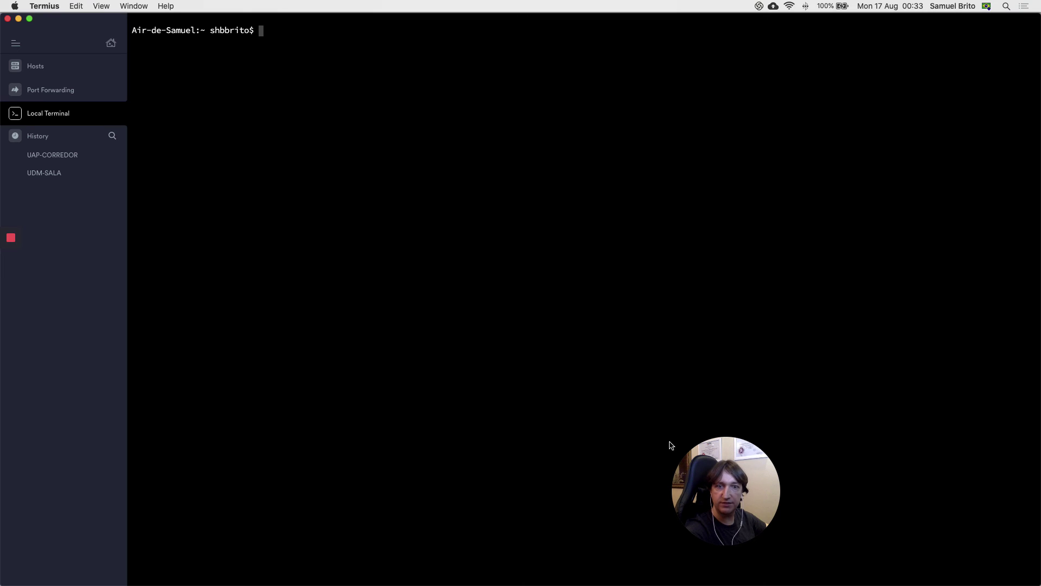
{"action": "left_click_drag", "start_coordinate": [757, 481], "coordinate": [980, 483]}
{"action": "left_click", "coordinate": [614, 299]}
{"action": "key", "text": "Return"}
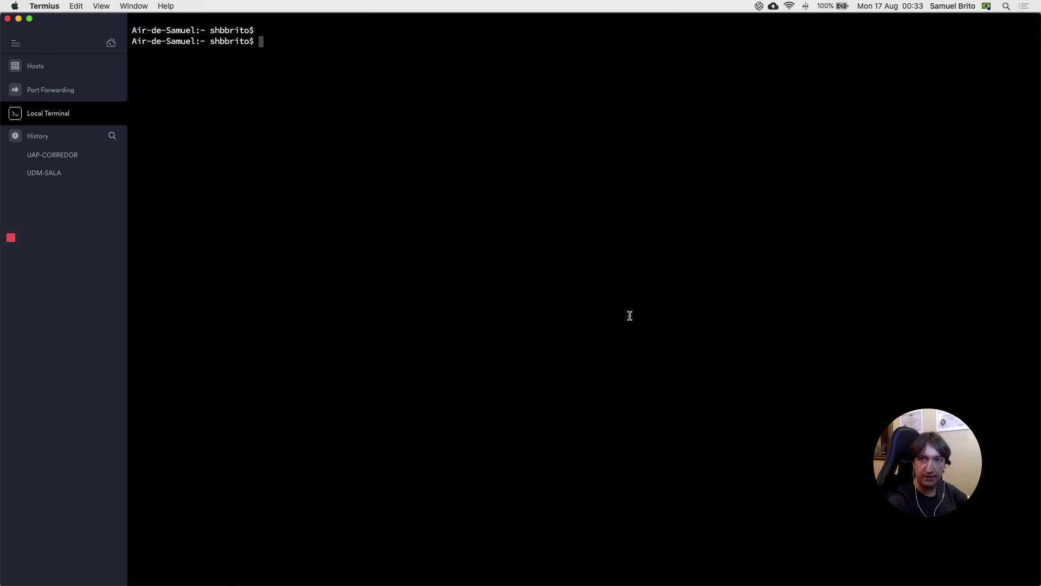
{"action": "type", "text": "ig en"}
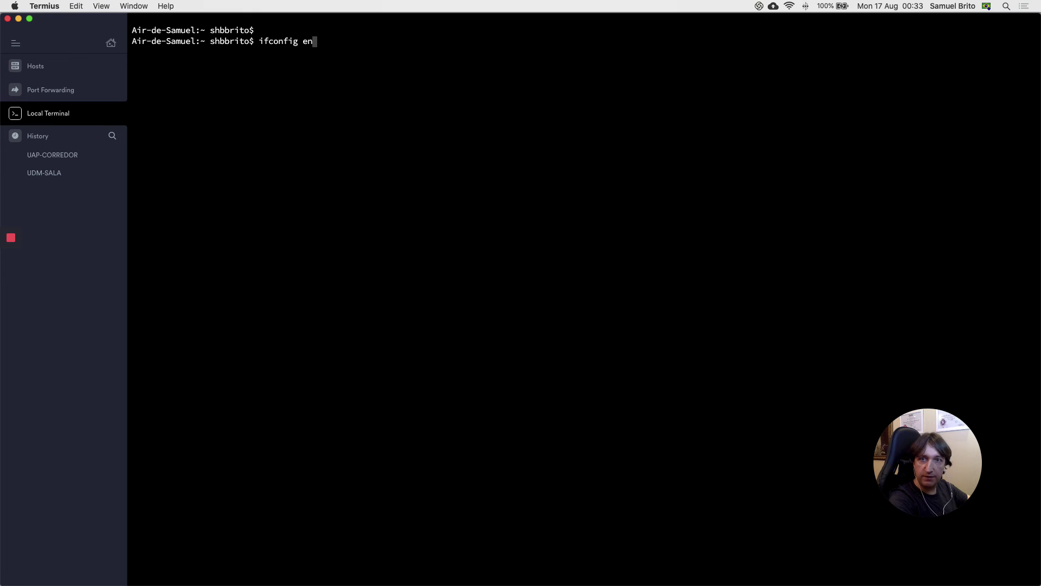
{"action": "type", "text": "0"}
{"action": "key", "text": "Return"}
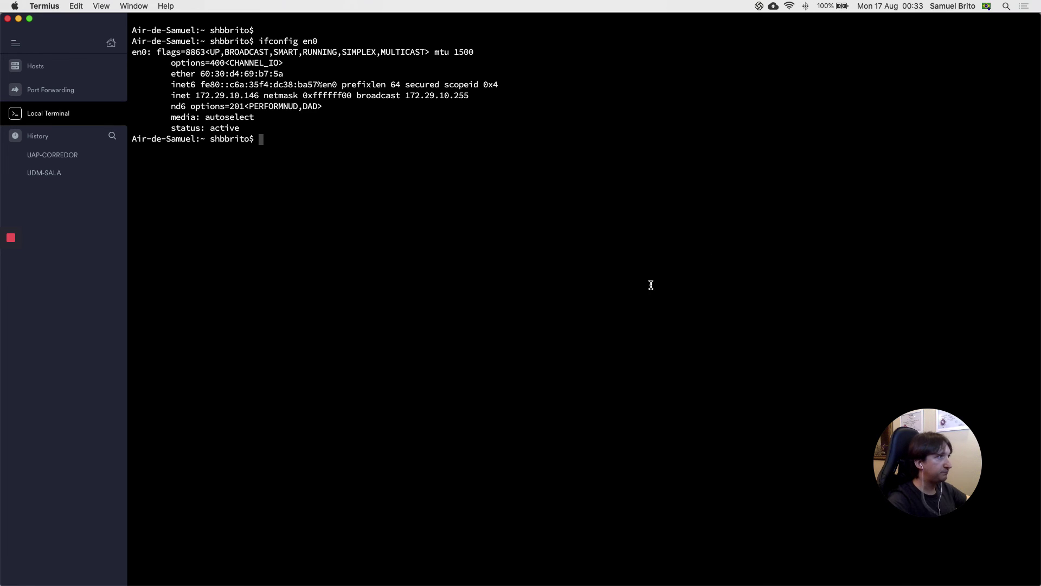
{"action": "left_click_drag", "start_coordinate": [195, 96], "coordinate": [260, 96]}
{"action": "left_click", "coordinate": [372, 183]}
Step: Ping 192.168.21.100 and 192.168.23.100 with -c3 (3/3 replies each), then clear the terminal
{"action": "type", "text": "p"}
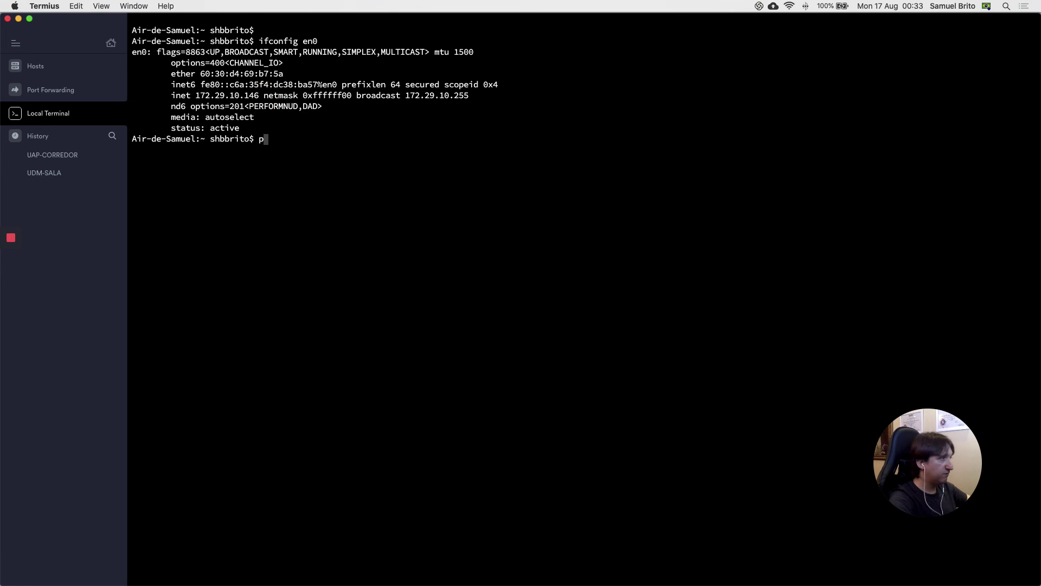
{"action": "type", "text": "ing -c3 192.168.21.100"}
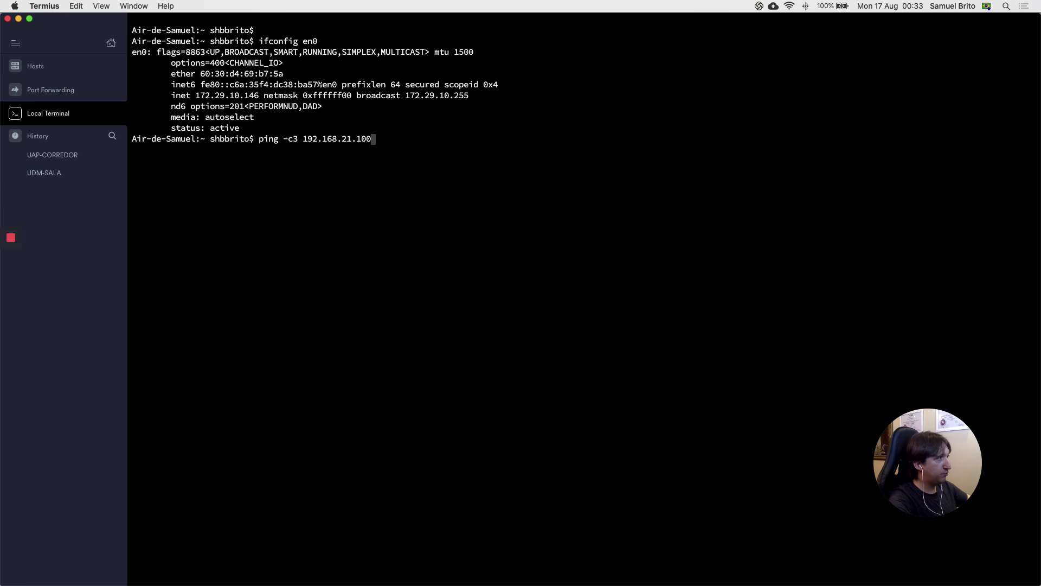
{"action": "key", "text": "Return"}
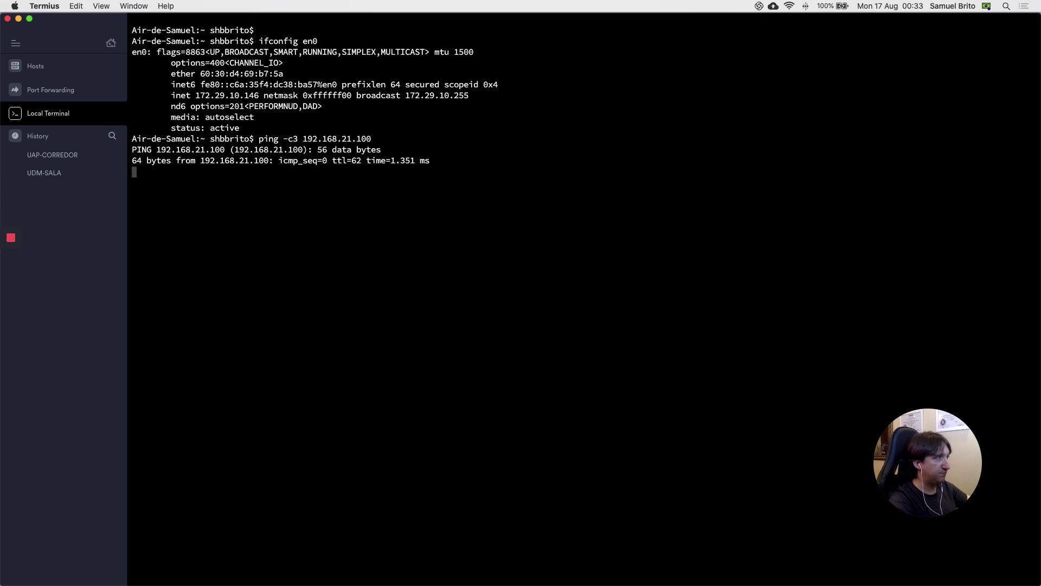
{"action": "key", "text": "Return"}
{"action": "key", "text": "Return"}
{"action": "key", "text": "Return"}
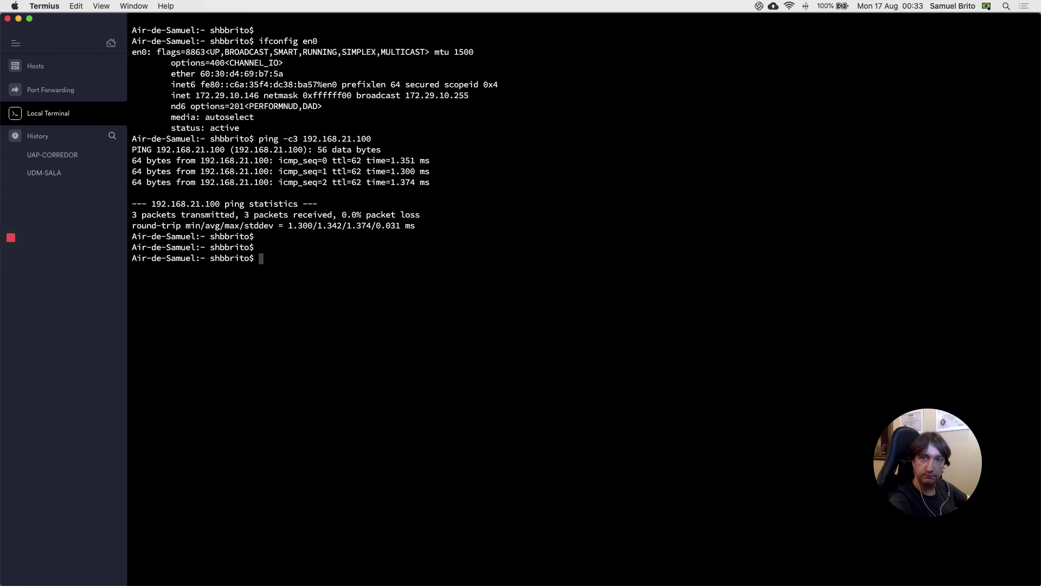
{"action": "type", "text": "ping -c3 192"}
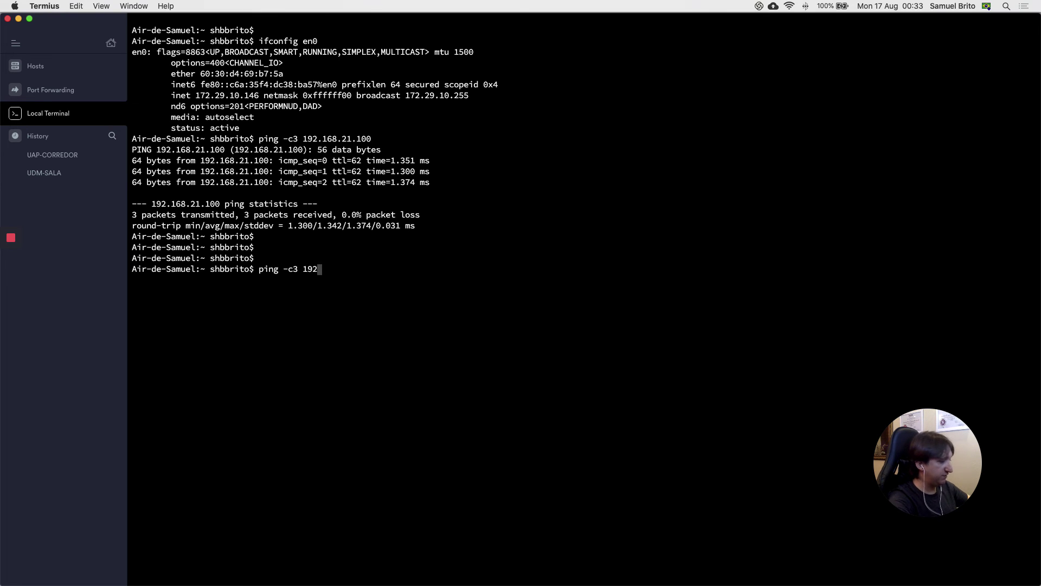
{"action": "type", "text": ".168.23.100"}
{"action": "key", "text": "Return"}
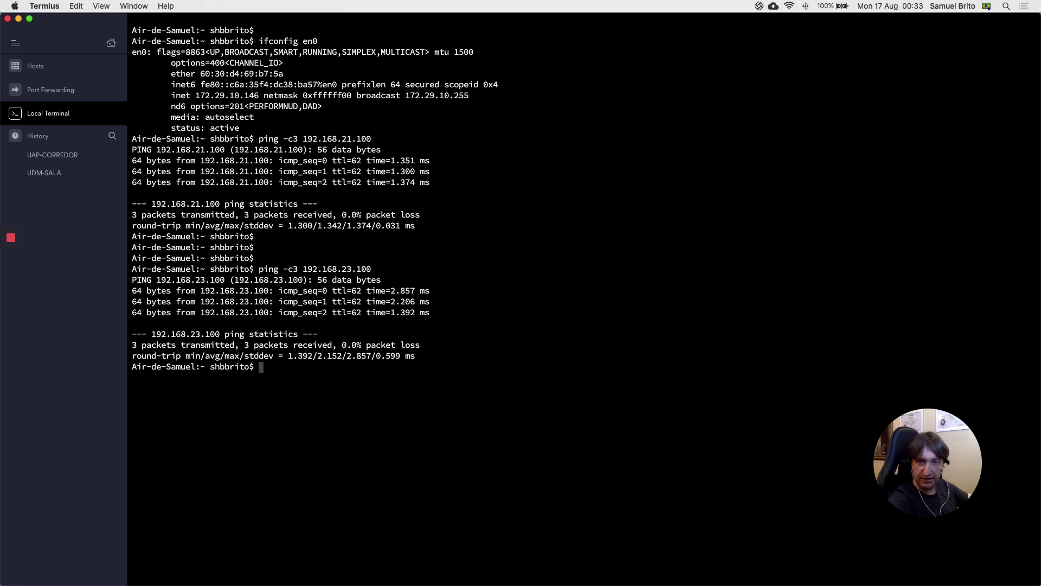
{"action": "key", "text": "Return"}
{"action": "key", "text": "Return"}
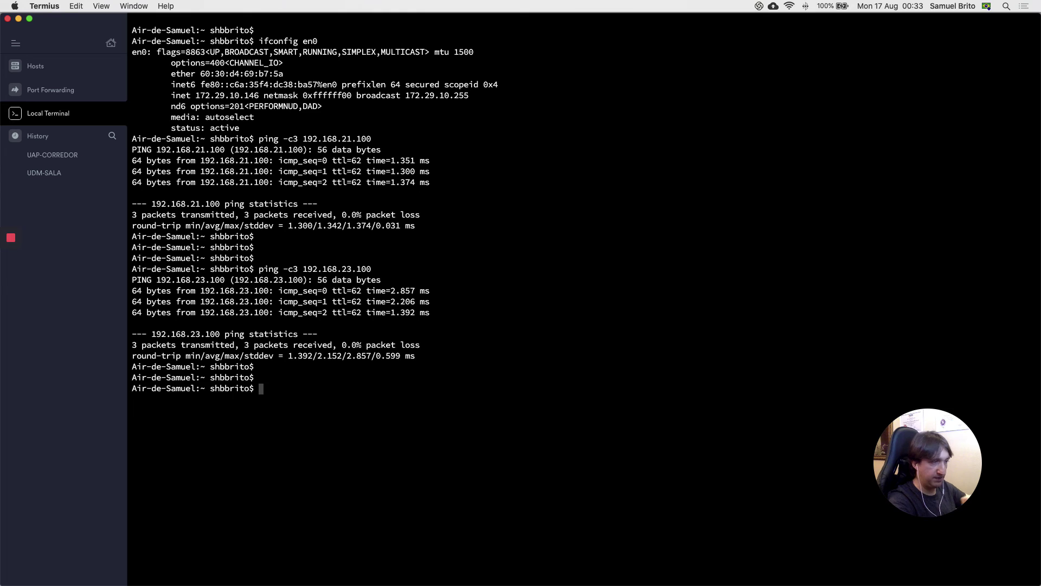
{"action": "type", "text": "clear"}
{"action": "key", "text": "Return"}
{"action": "key", "text": "Return"}
{"action": "type", "text": "ssh "}
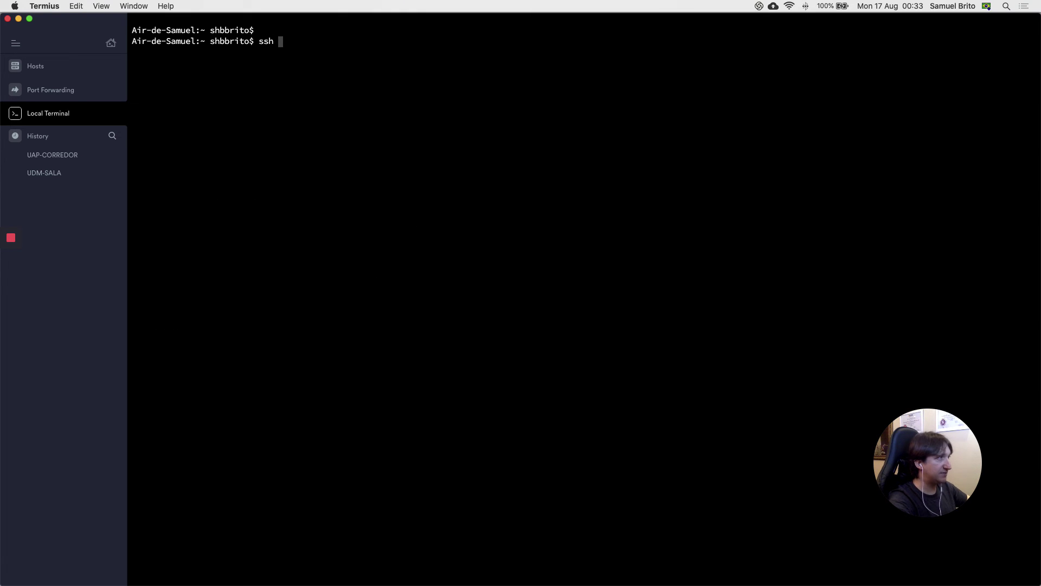
{"action": "type", "text": "pi@192.168.23.100"}
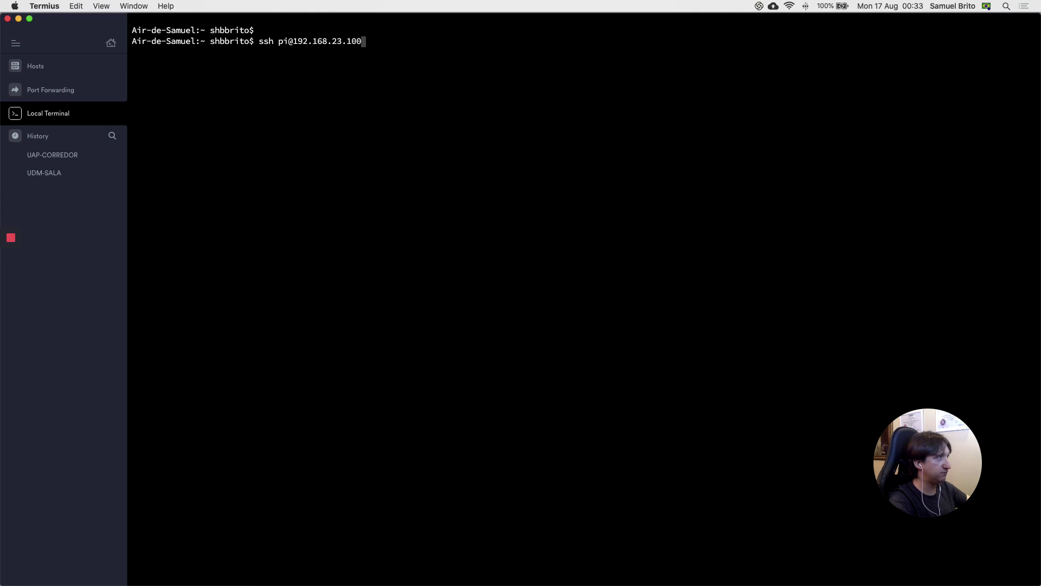
{"action": "key", "text": "Return"}
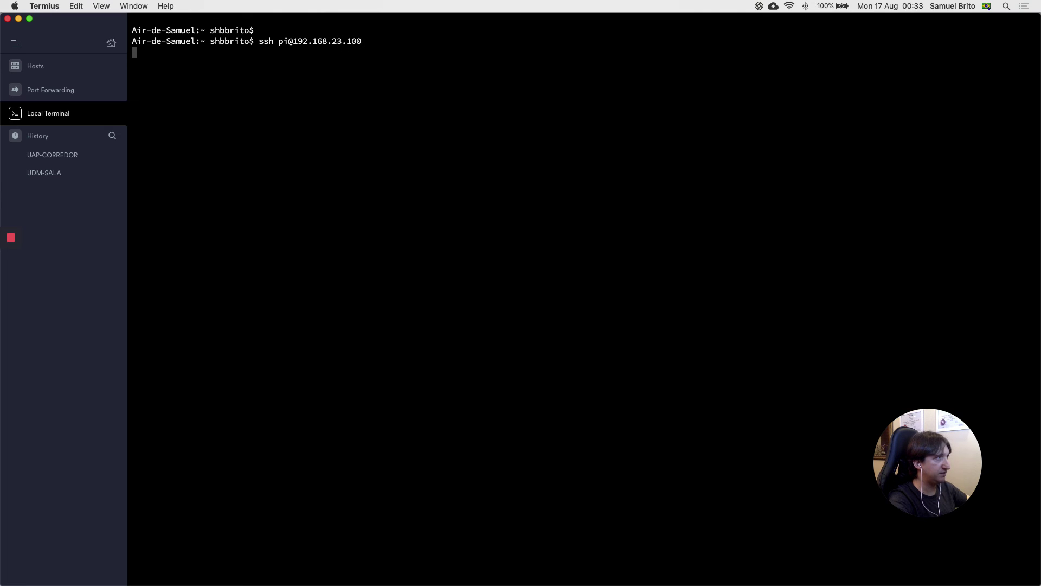
{"action": "key", "text": "Return"}
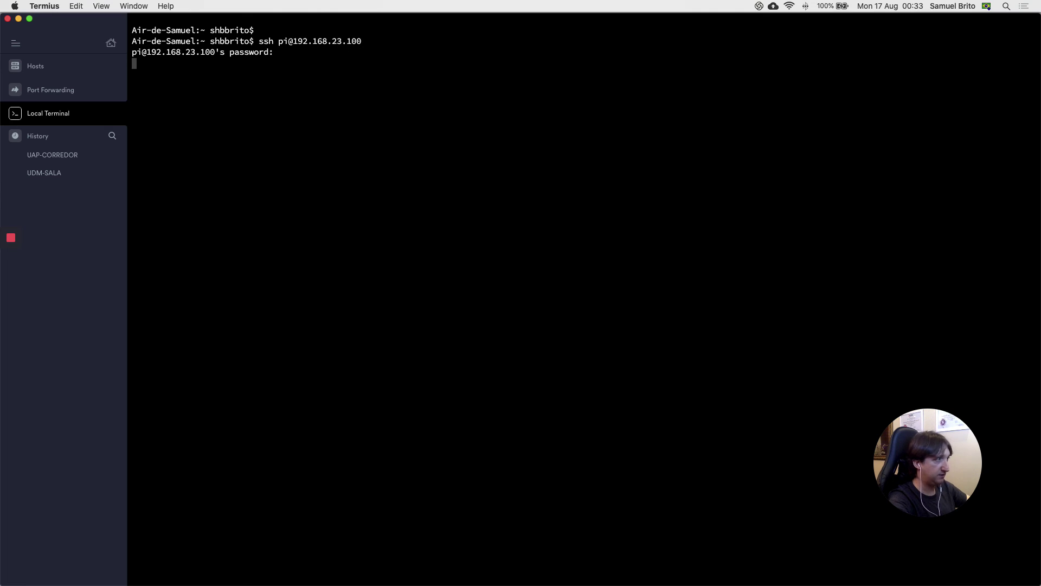
{"action": "key", "text": "Return"}
{"action": "key", "text": "Return"}
{"action": "key", "text": "Return"}
Step: Run ifconfig eth0 on the Pi and highlight its inet address 192.168.23.100
{"action": "type", "text": "ifconfig eth0"}
{"action": "key", "text": "Return"}
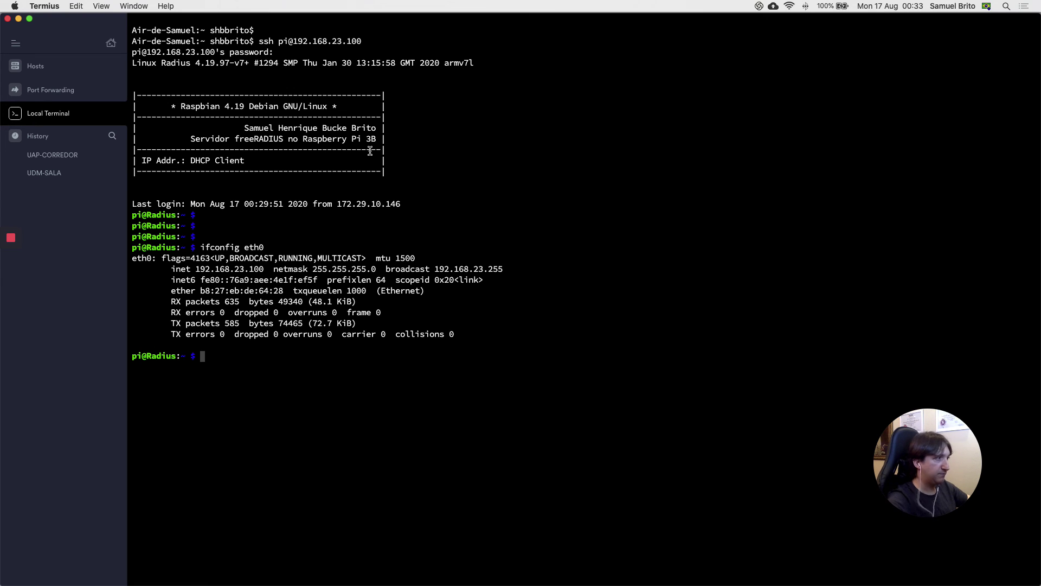
{"action": "left_click_drag", "start_coordinate": [197, 270], "coordinate": [264, 270]}
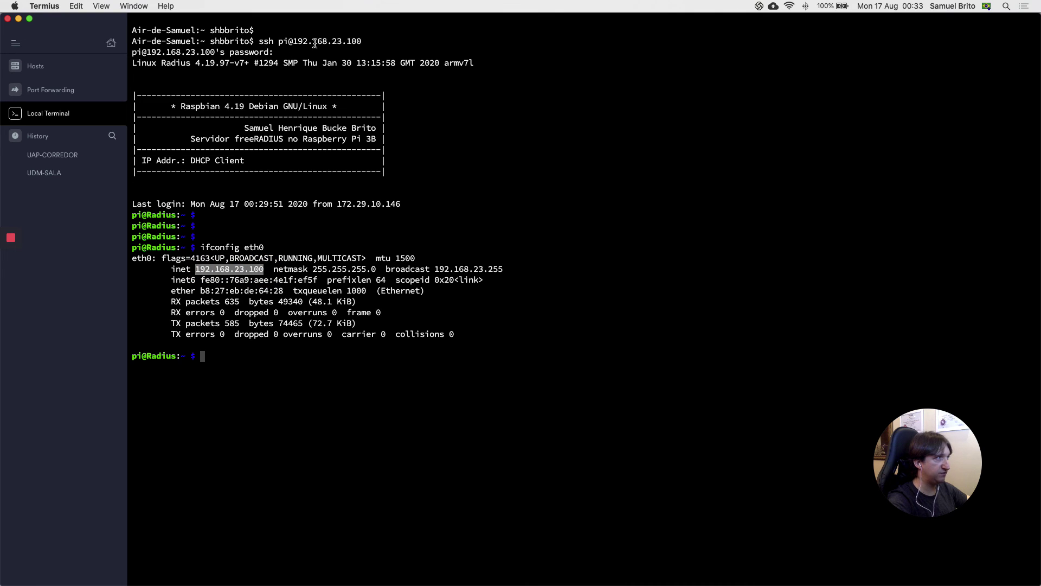
Step: From the Pi on subnet 23, ping -c3 192.168.21.100 on subnet 21, getting 3/3 replies
{"action": "left_click", "coordinate": [234, 357]}
{"action": "type", "text": "ping -c"}
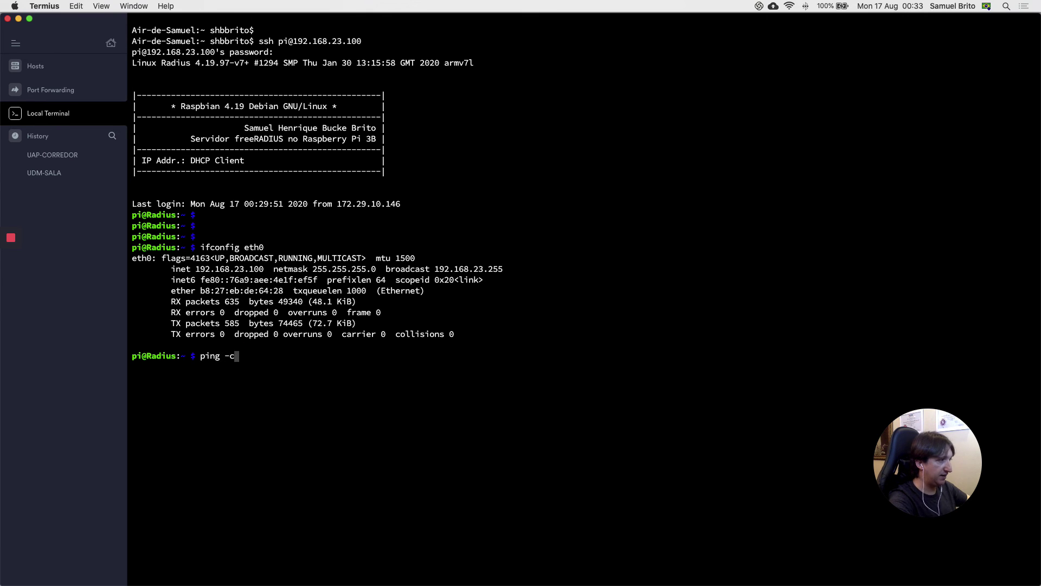
{"action": "type", "text": "3 192.168.21"}
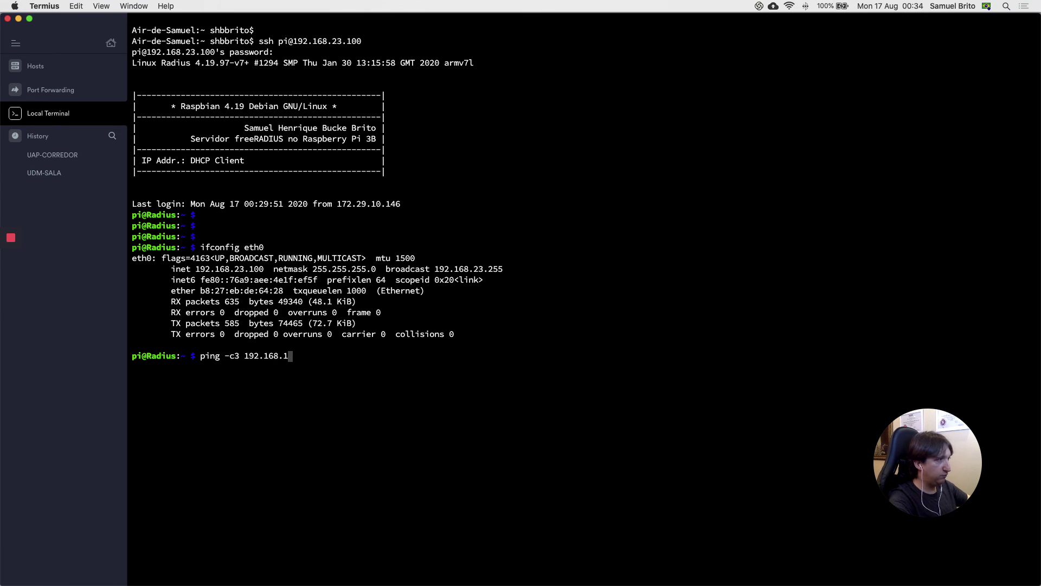
{"action": "type", "text": ".100"}
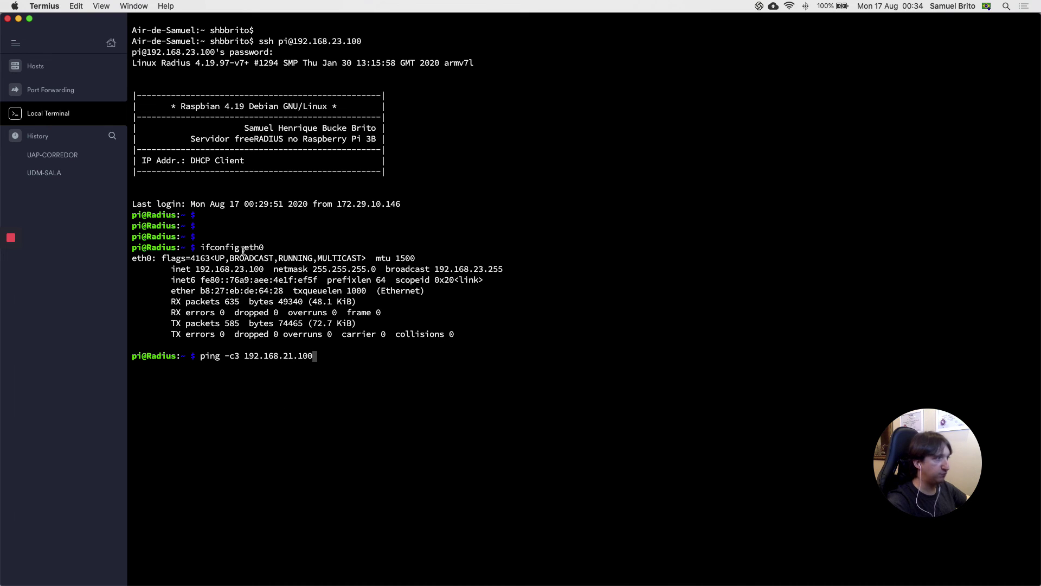
{"action": "left_click", "coordinate": [258, 273]}
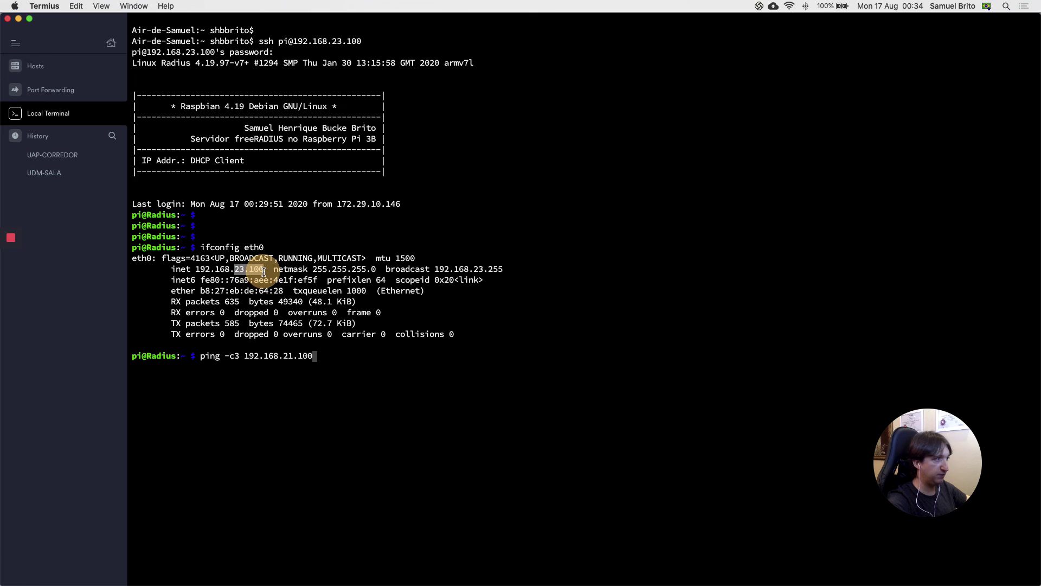
{"action": "left_click", "coordinate": [285, 357]}
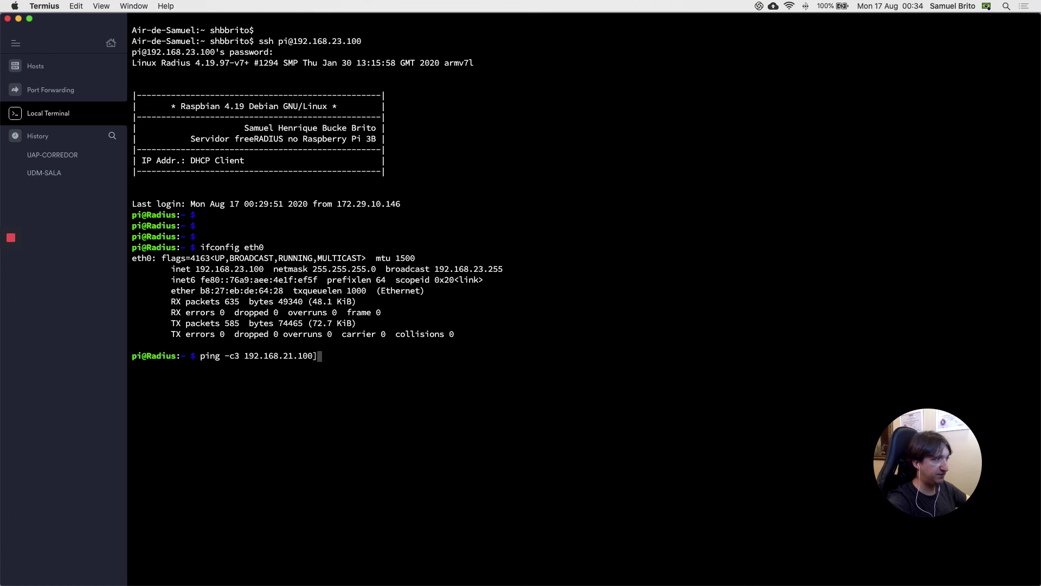
{"action": "key", "text": "Return"}
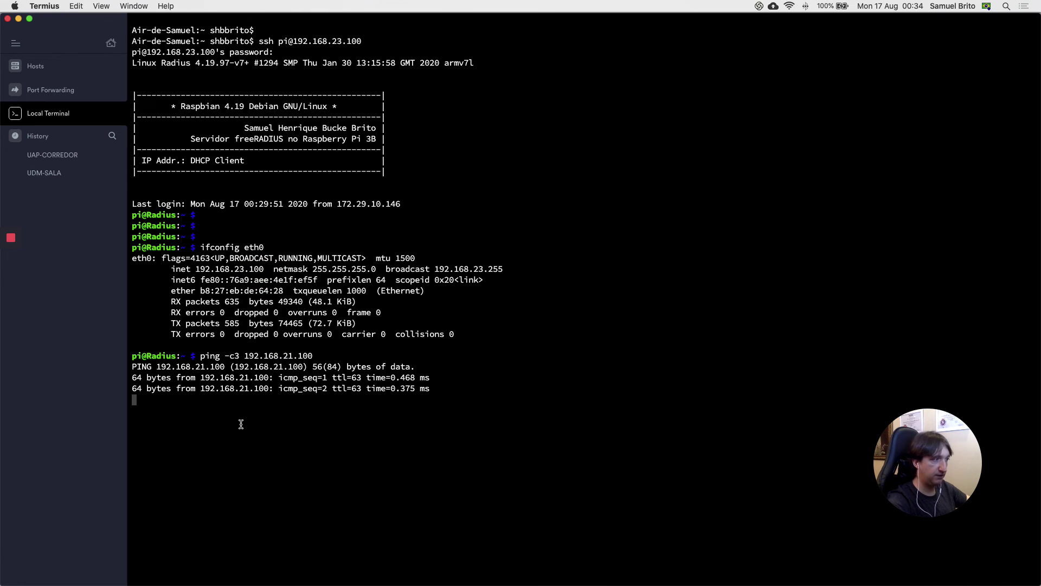
{"action": "key", "text": "Return"}
{"action": "key", "text": "Return"}
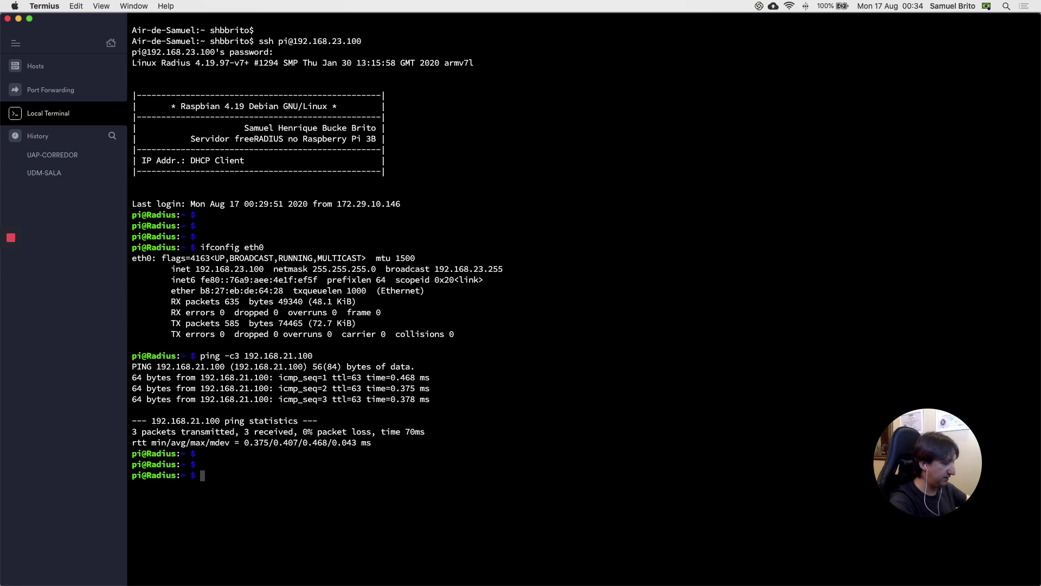
Step: Traceroute from the Pi to 192.168.21.100, highlighting hops 192.168.23.1 and 192.168.21.100
{"action": "type", "text": "tracer"}
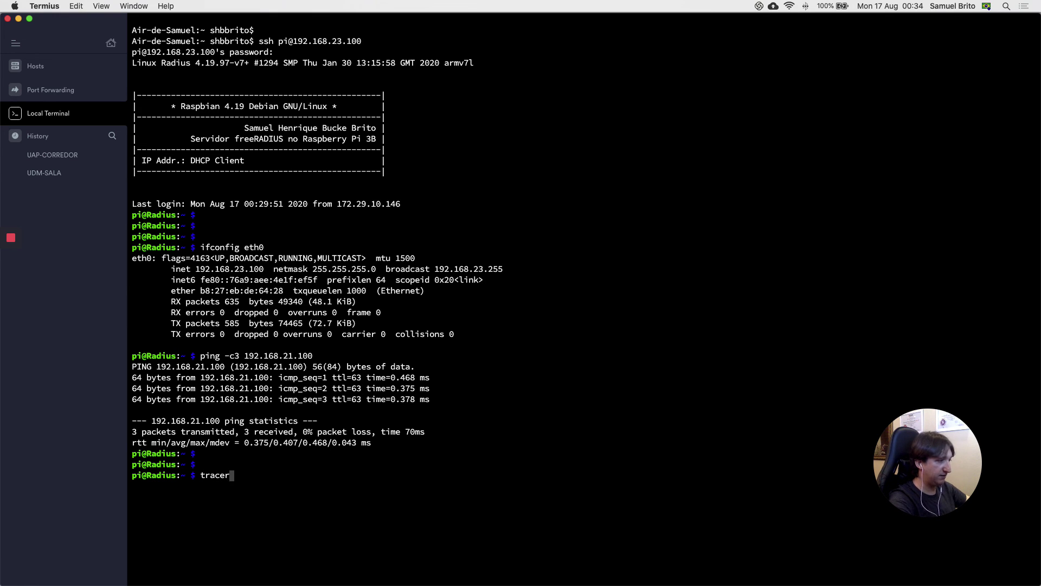
{"action": "type", "text": "oute 192.168.21."}
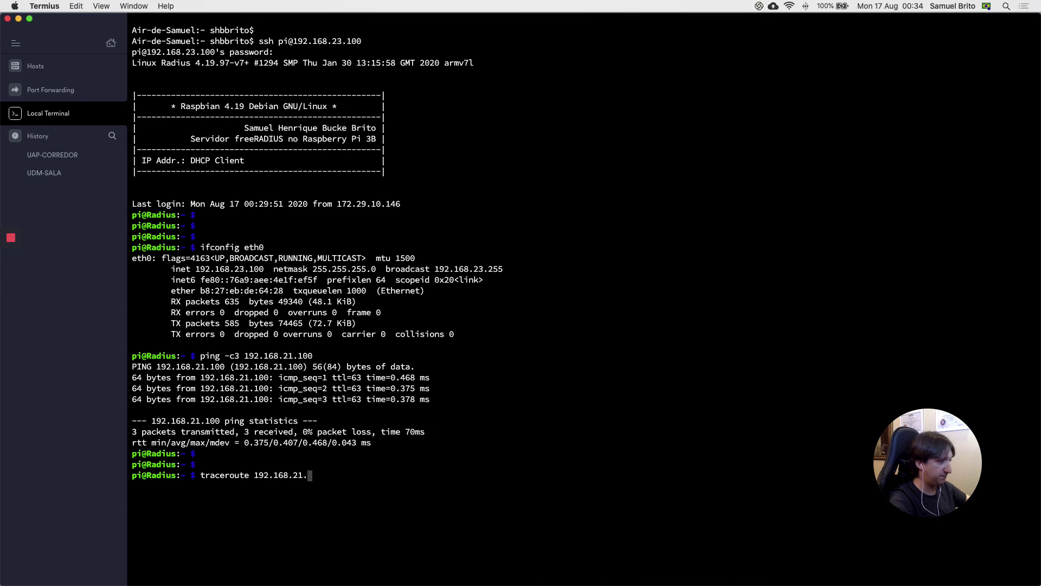
{"action": "type", "text": "100"}
{"action": "key", "text": "Return"}
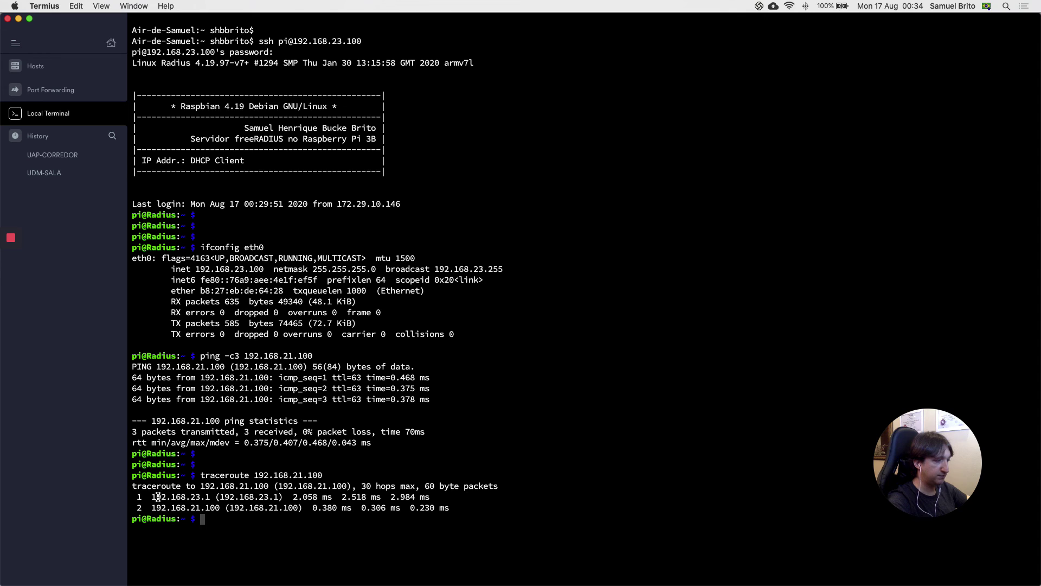
{"action": "left_click_drag", "start_coordinate": [154, 497], "coordinate": [210, 498]}
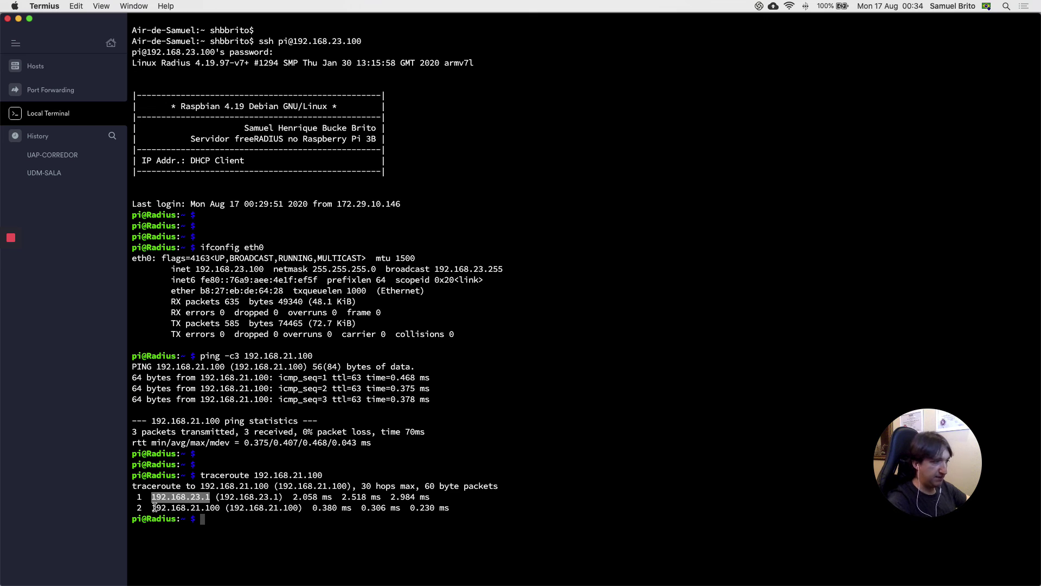
{"action": "left_click_drag", "start_coordinate": [153, 507], "coordinate": [220, 509]}
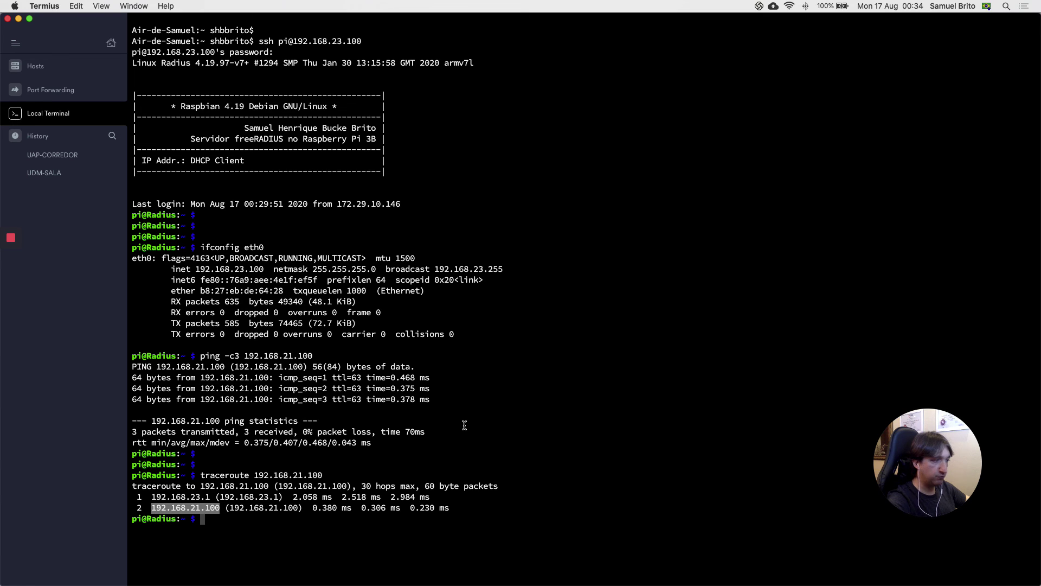
{"action": "key", "text": "Return"}
{"action": "key", "text": "Return"}
{"action": "key", "text": "Return"}
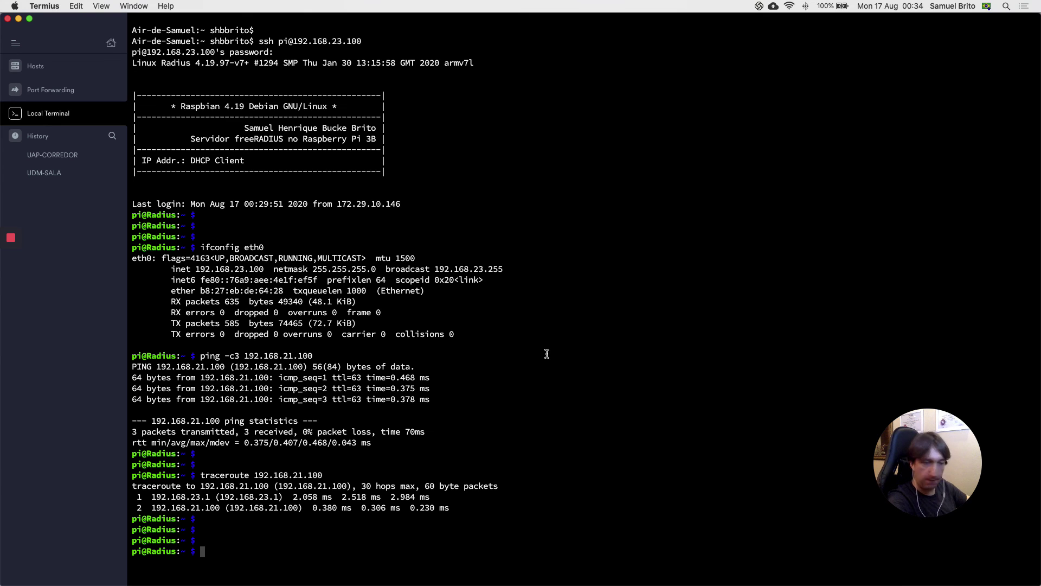
Step: Run traceroute -n 8.8.8.8 from the Pi and stop it with Ctrl+C
{"action": "type", "text": "traceroute -n 8.8.8.8"}
{"action": "key", "text": "Return"}
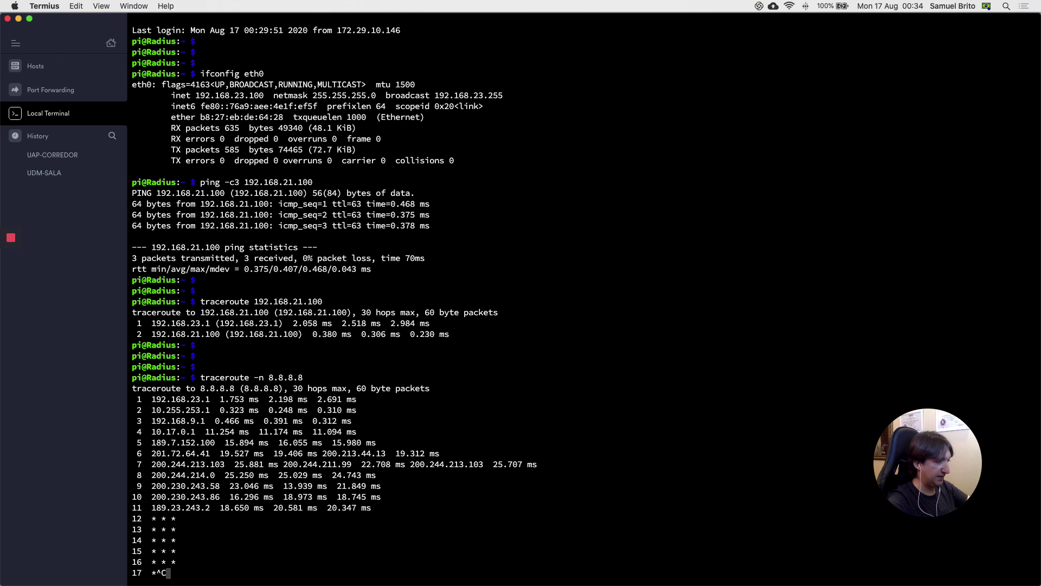
{"action": "key", "text": "ctrl+c"}
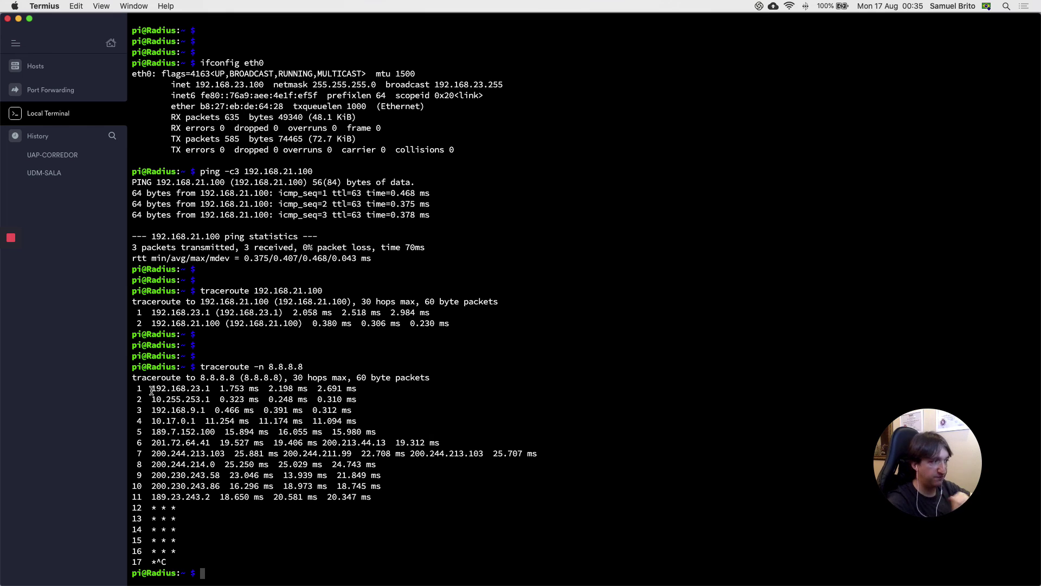
Step: Highlight the early hop addresses 192.168.23.1, 192.168.9.1 and 10.255.253.1 in the output
{"action": "left_click_drag", "start_coordinate": [151, 389], "coordinate": [342, 410]}
{"action": "left_click", "coordinate": [154, 389]}
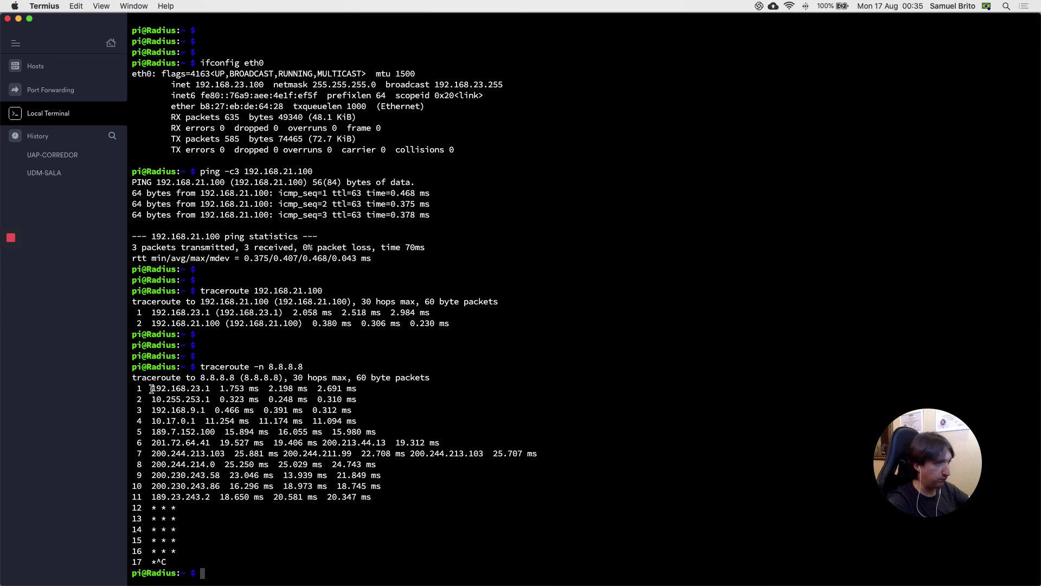
{"action": "left_click_drag", "start_coordinate": [151, 389], "coordinate": [222, 401]}
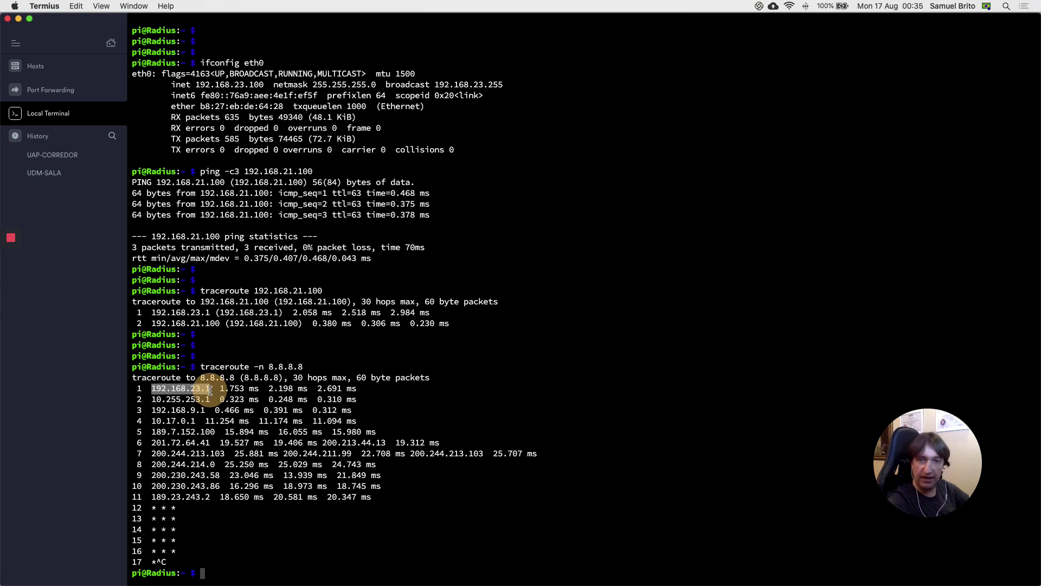
{"action": "double_click", "coordinate": [179, 389]}
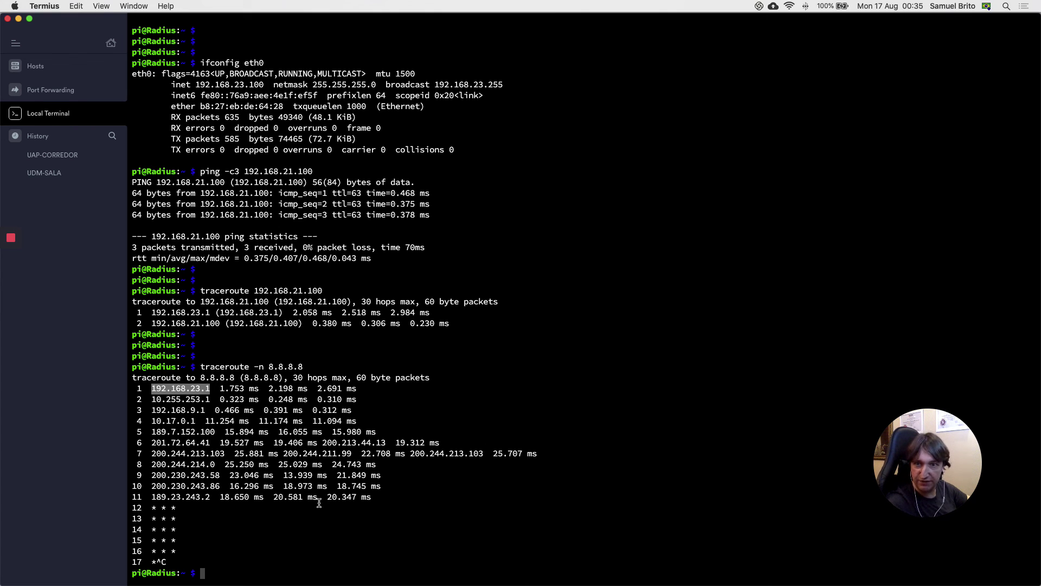
{"action": "left_click", "coordinate": [154, 399]}
{"action": "left_click_drag", "start_coordinate": [152, 410], "coordinate": [209, 410]}
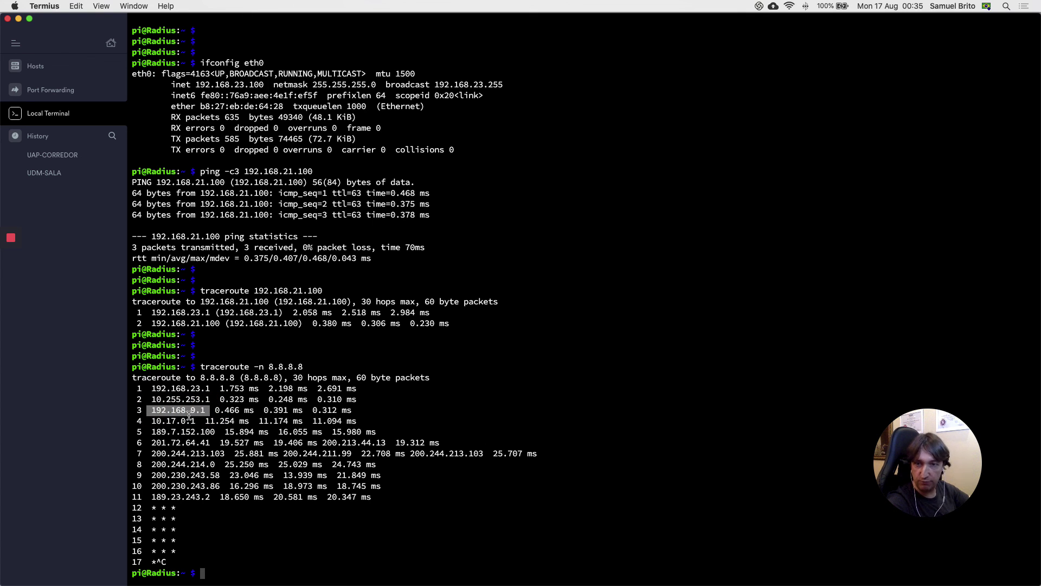
{"action": "left_click", "coordinate": [148, 401]}
{"action": "left_click_drag", "start_coordinate": [148, 400], "coordinate": [211, 400]}
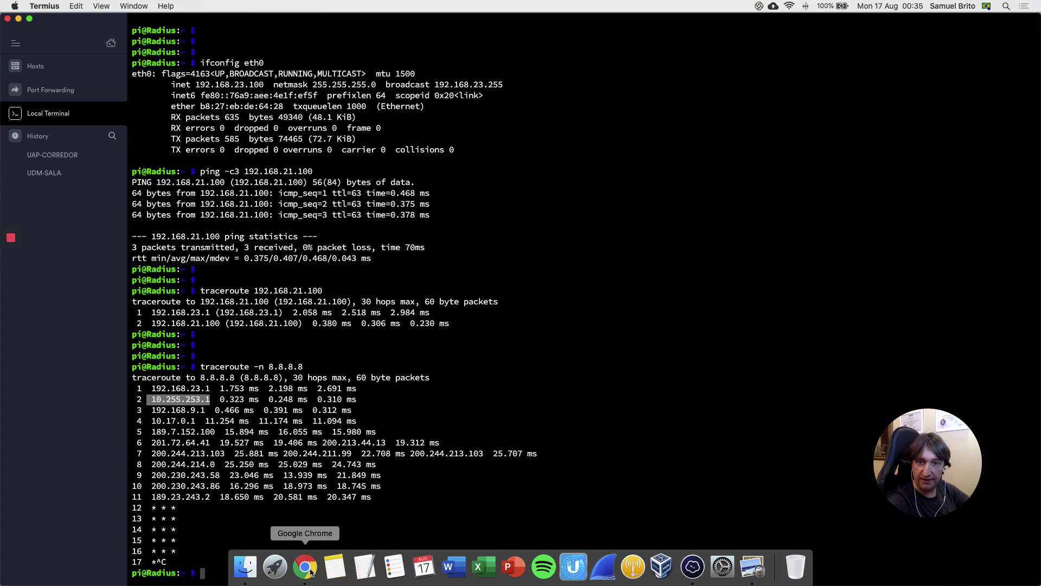
Step: Show UniFi's Networks settings list with SUBNET-21 and SUBNET-23 on USW-PRO-24-PoE, then return to Termius
{"action": "left_click", "coordinate": [307, 570]}
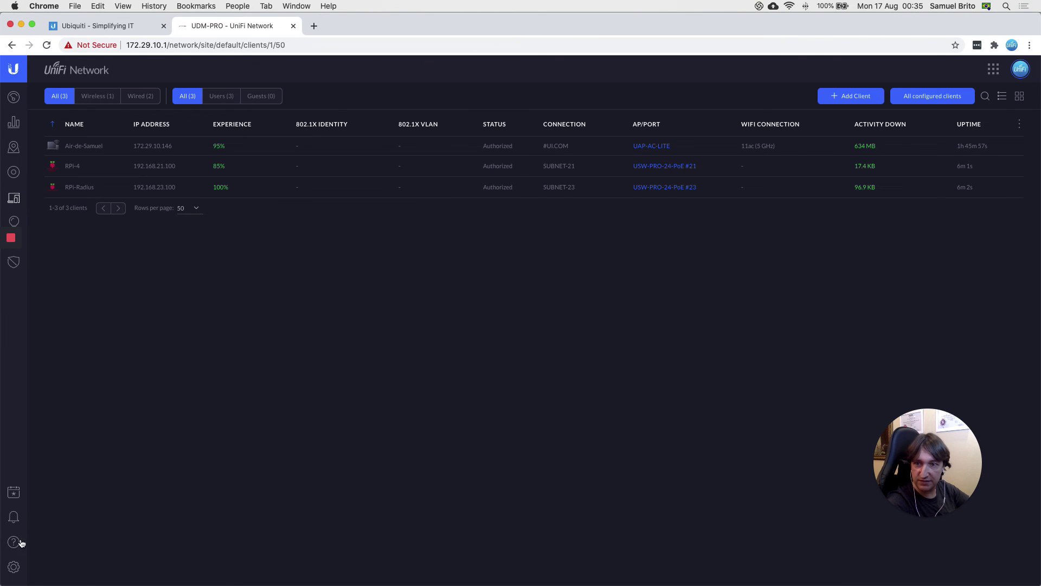
{"action": "left_click", "coordinate": [14, 569]}
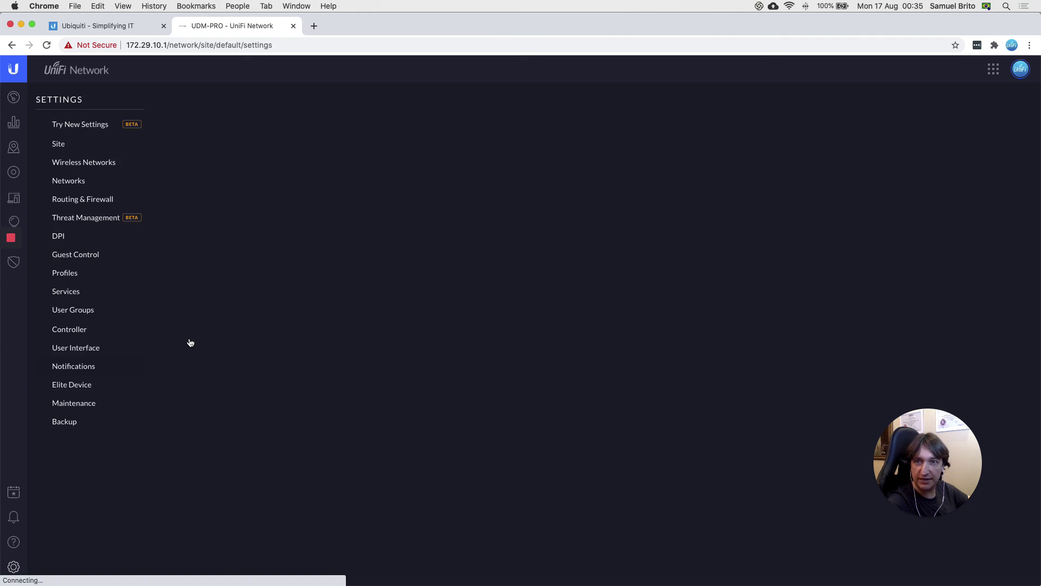
{"action": "left_click", "coordinate": [68, 180]}
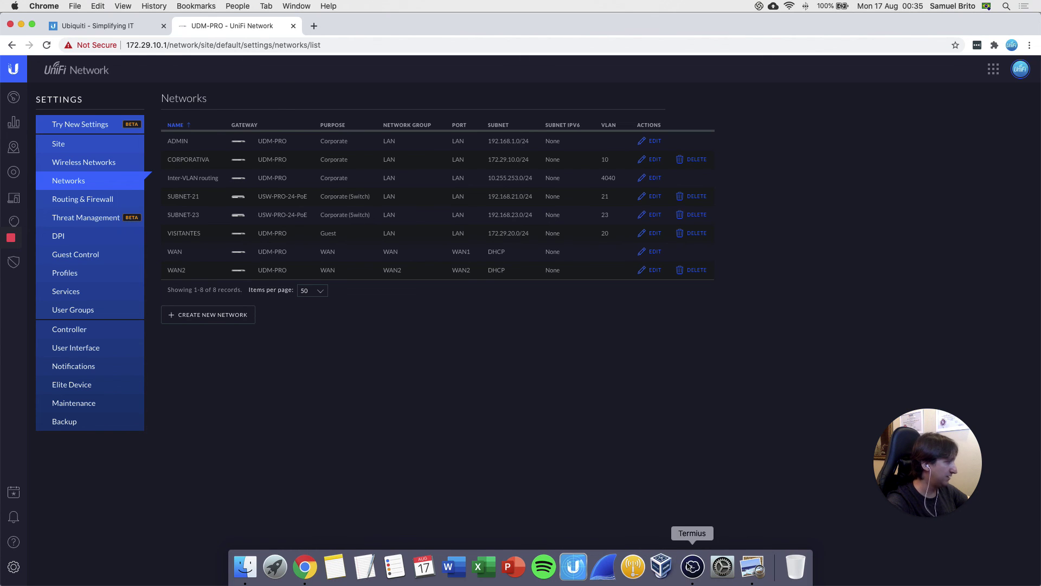
{"action": "left_click", "coordinate": [678, 558]}
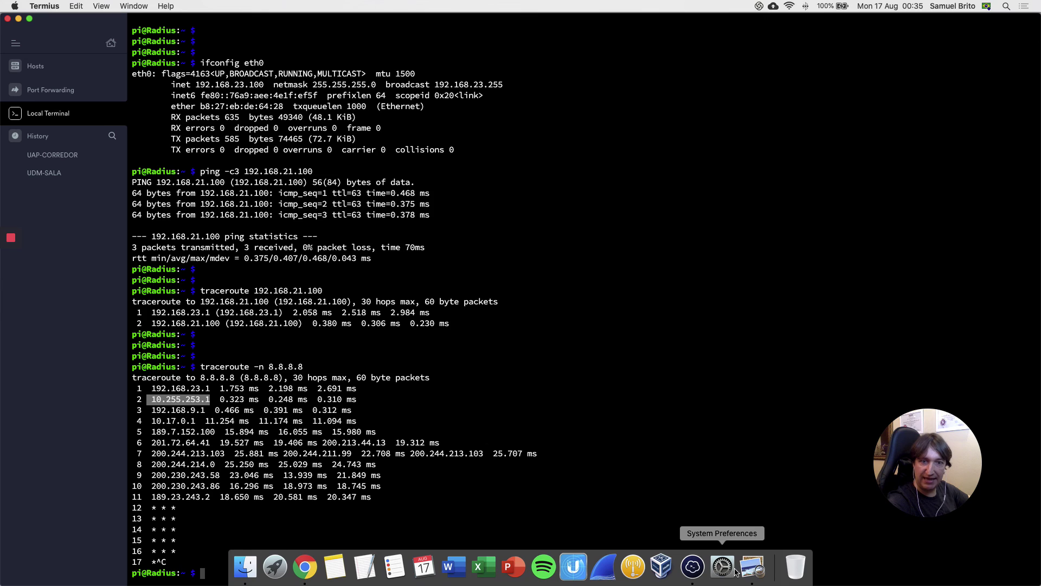
Step: Bring the USW-L3-1-Topologia diagram in Preview in front of the Termius session
{"action": "left_click", "coordinate": [747, 568]}
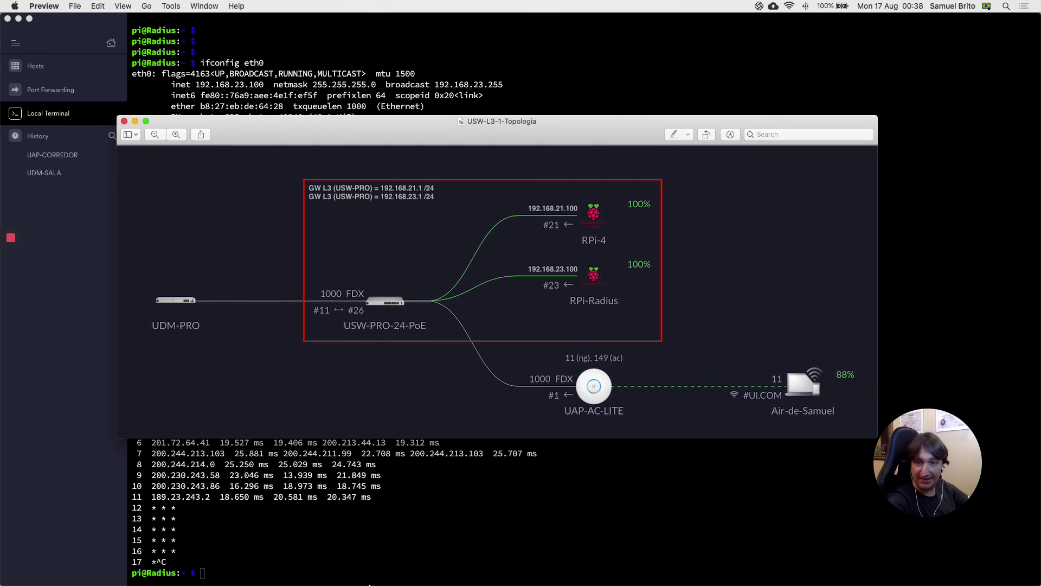
Step: In UniFi, go via Topology to Devices and open USW-PRO-24-PoE's details (192.168.1.154, 54°C)
{"action": "mouse_move", "coordinate": [361, 584]}
{"action": "left_click", "coordinate": [315, 571]}
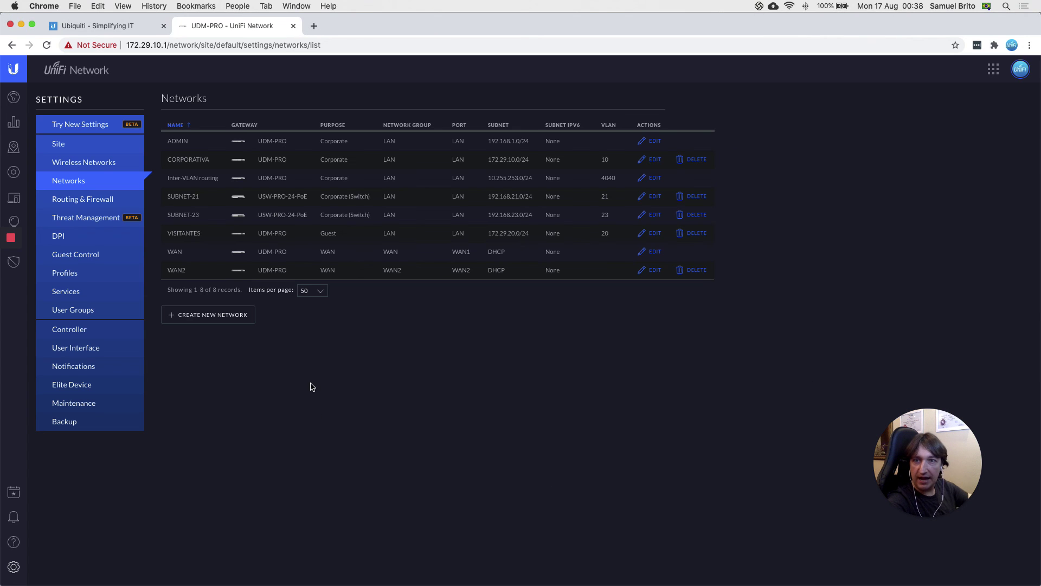
{"action": "left_click", "coordinate": [14, 147]}
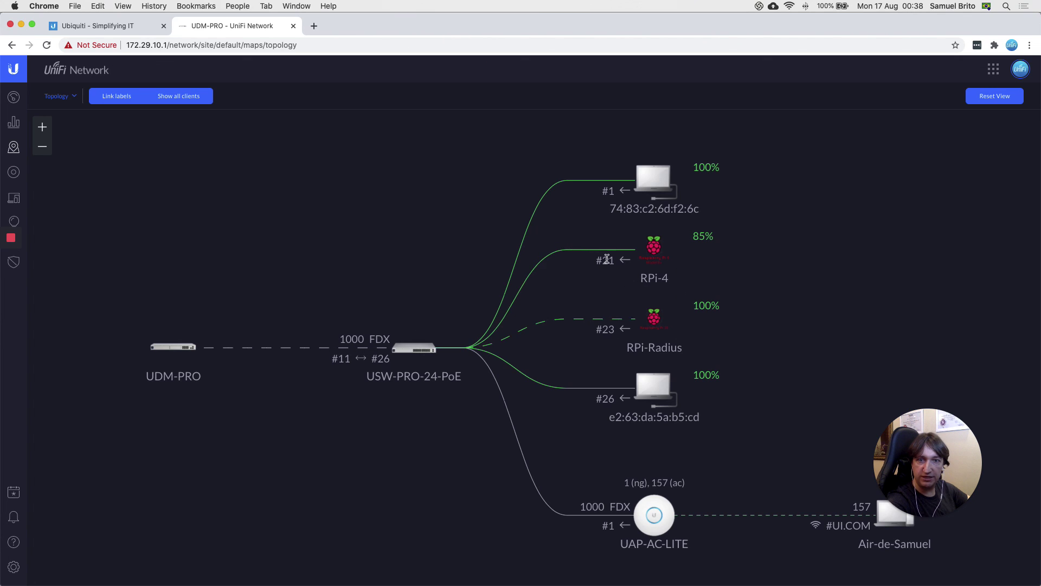
{"action": "left_click", "coordinate": [35, 177]}
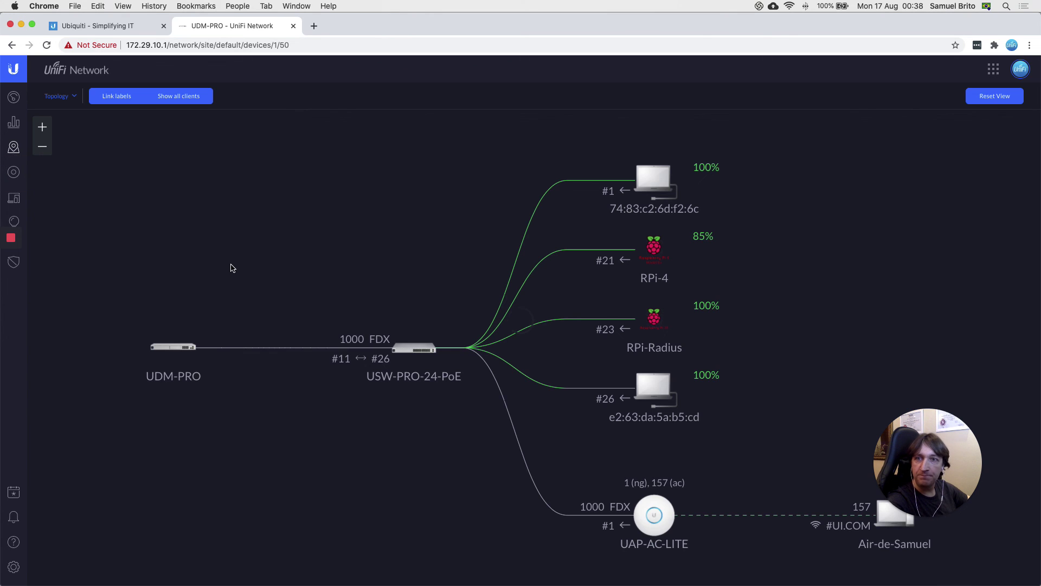
{"action": "left_click", "coordinate": [96, 165]}
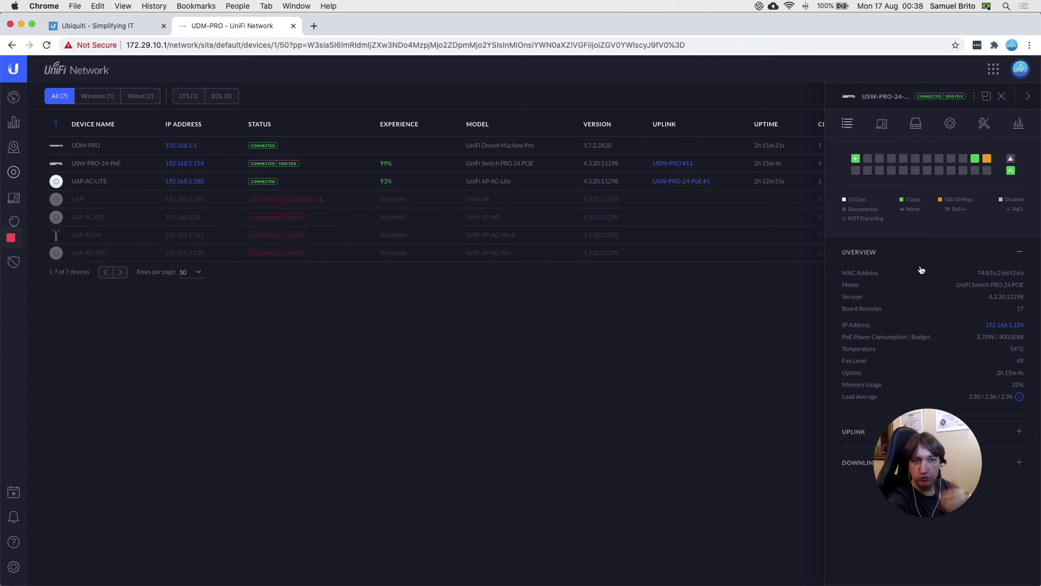
{"action": "left_click", "coordinate": [920, 474]}
{"action": "left_click_drag", "start_coordinate": [921, 474], "coordinate": [631, 433]}
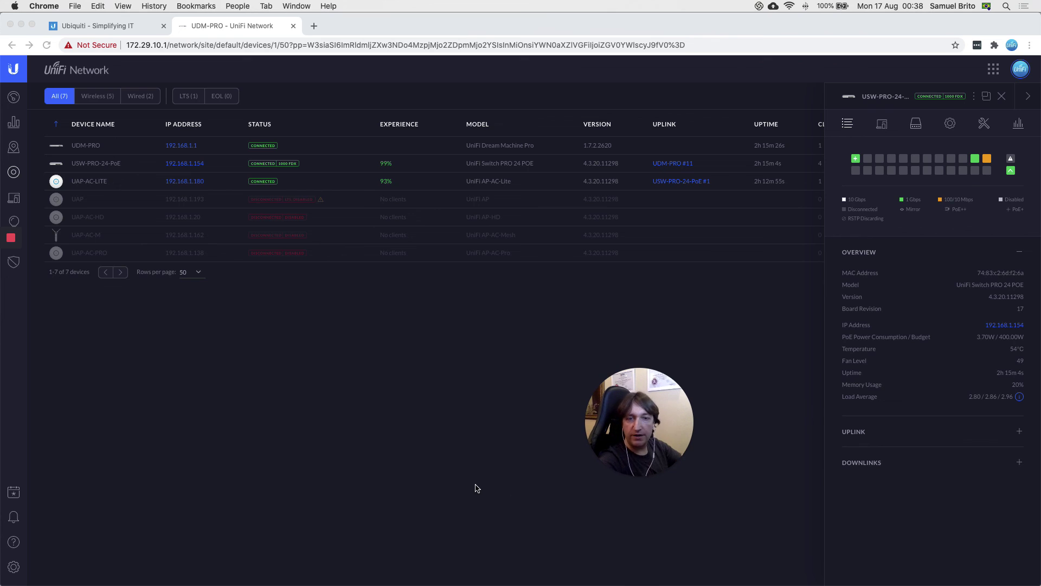